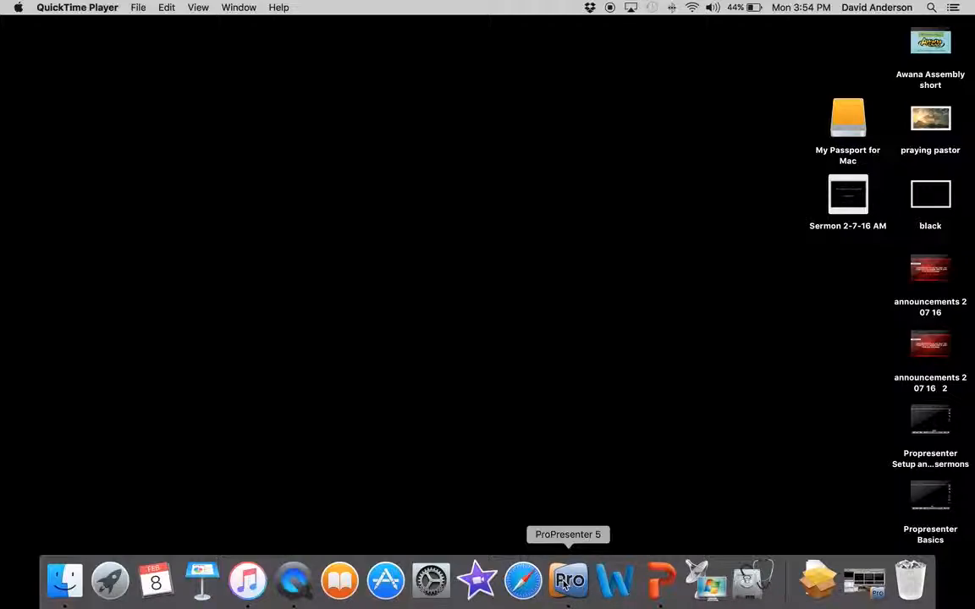
Step: Bring up ProPresenter 5 and open Cong_Song.docx from the Sermons & Announcements folder in Dropbox
left_click(564, 584)
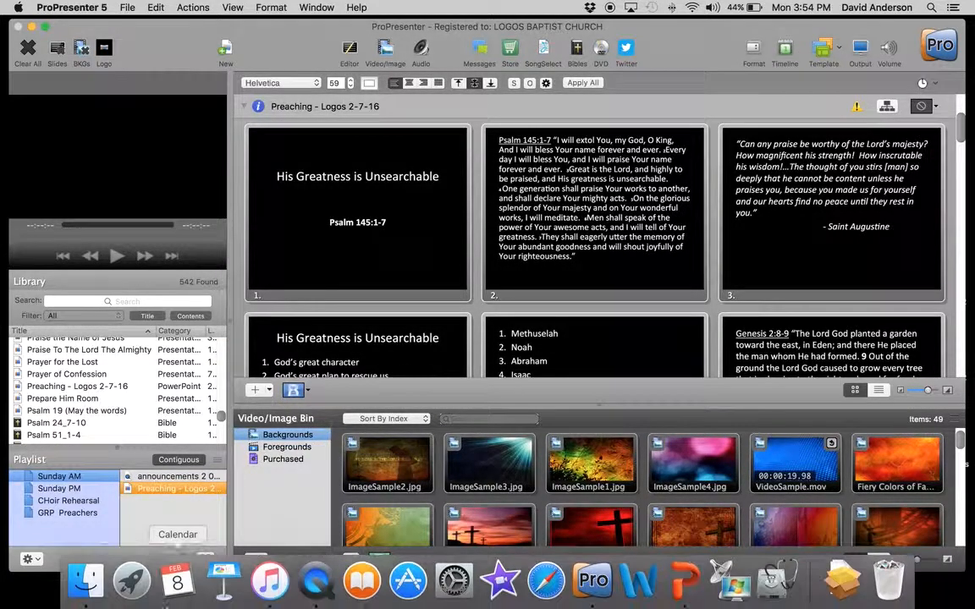
left_click(88, 582)
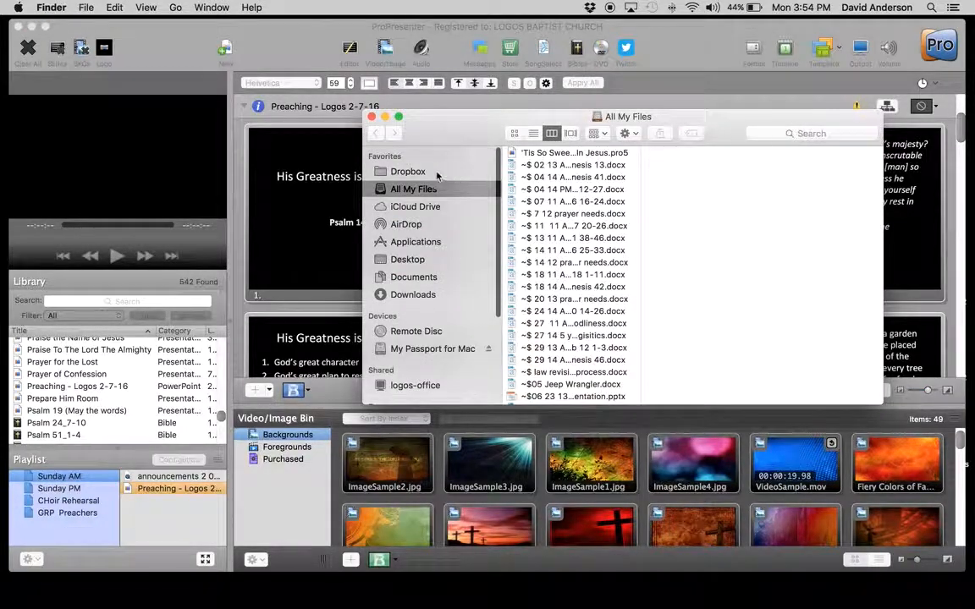
left_click(438, 171)
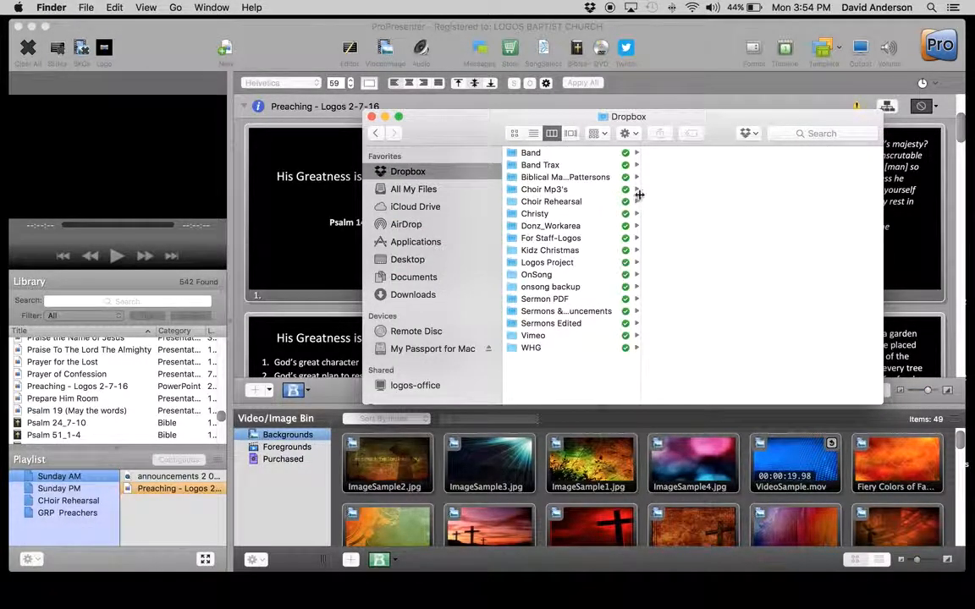
left_click_drag(640, 196, 720, 193)
left_click(523, 311)
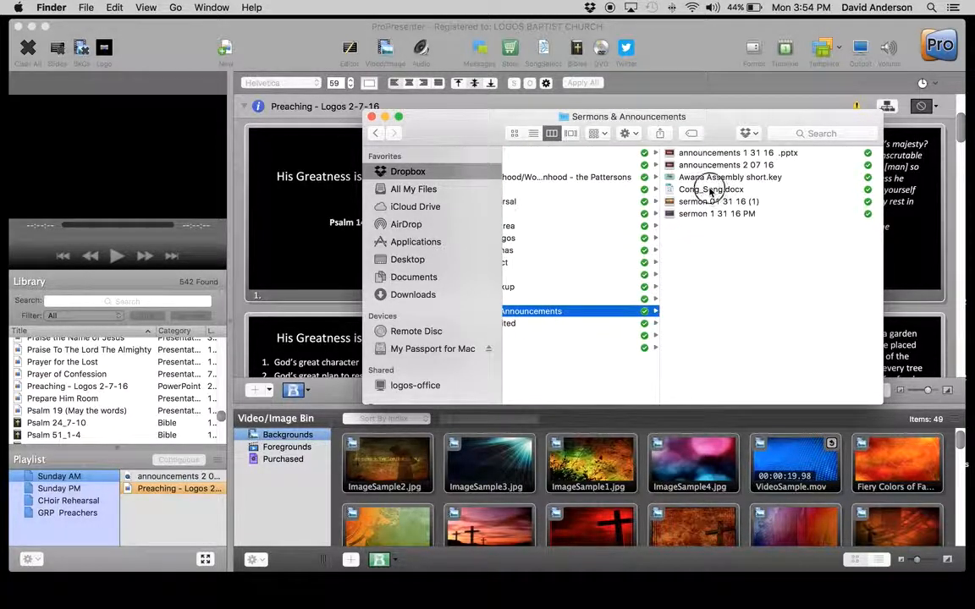
left_click(711, 192)
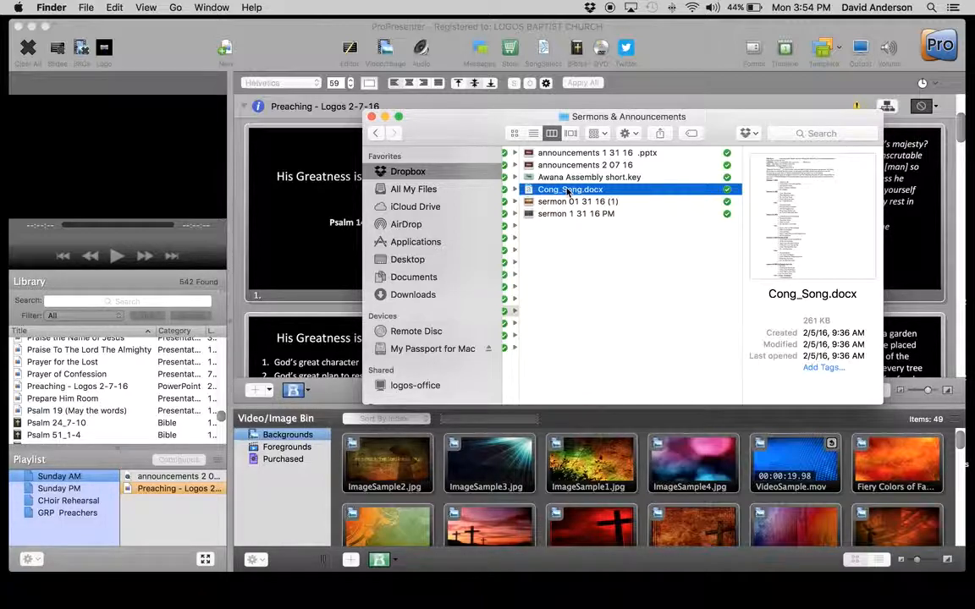
left_click(568, 190)
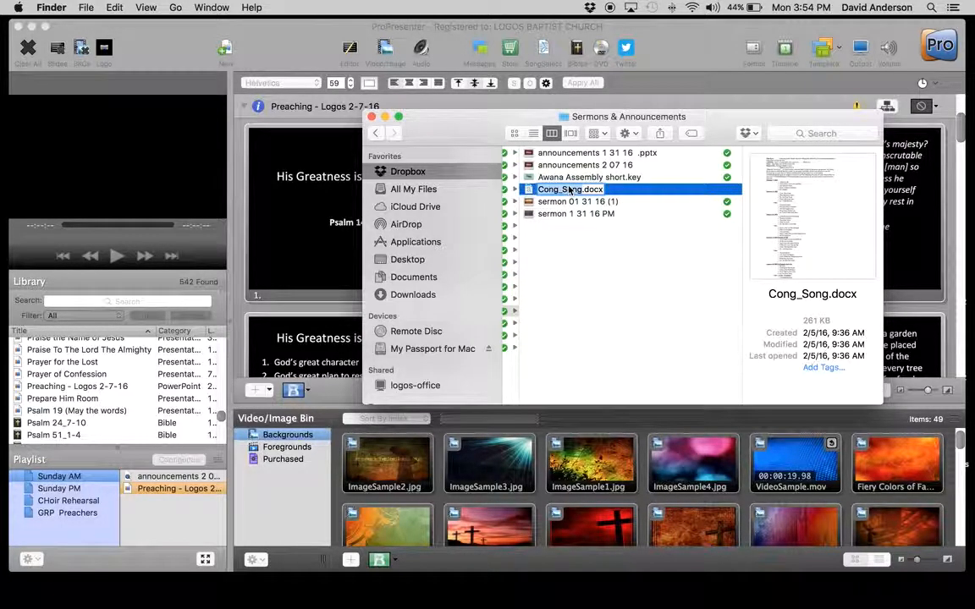
double_click(611, 190)
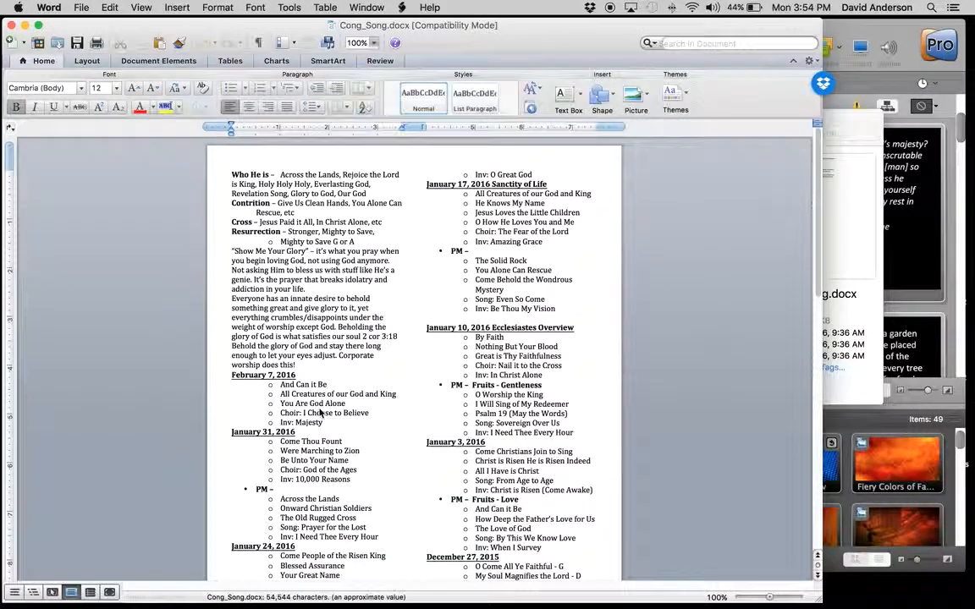
Step: Highlight the February 7, 2016 song list and arrange the narrowed Word window beside ProPresenter, with the Finder window closed
left_click_drag(231, 374, 356, 423)
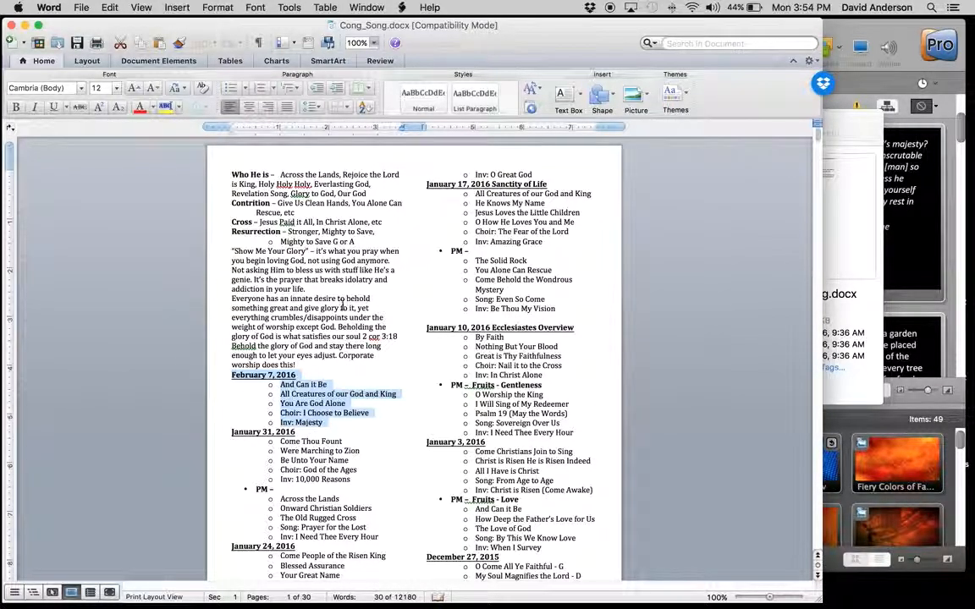
left_click_drag(819, 598, 609, 563)
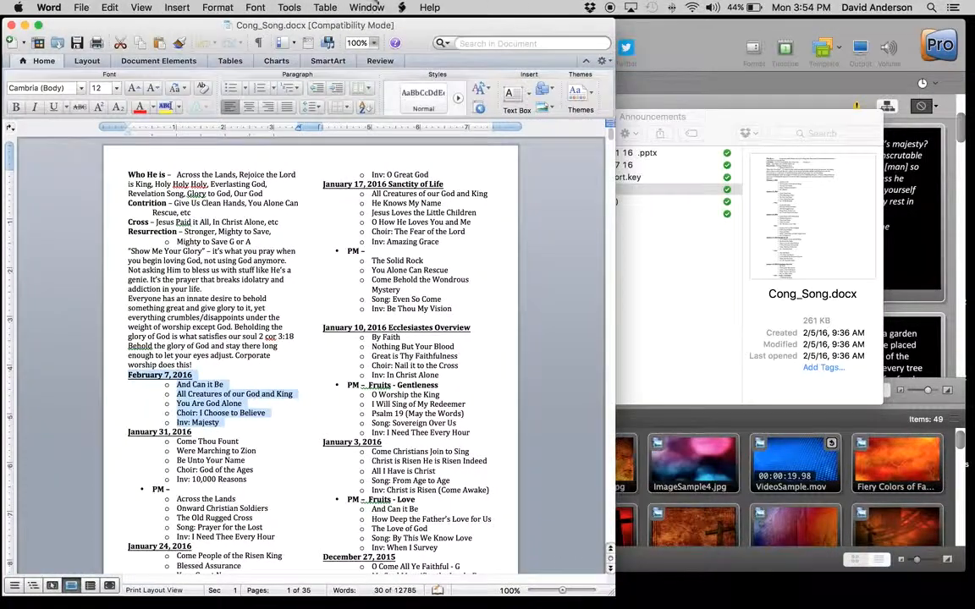
left_click_drag(159, 26, 761, 24)
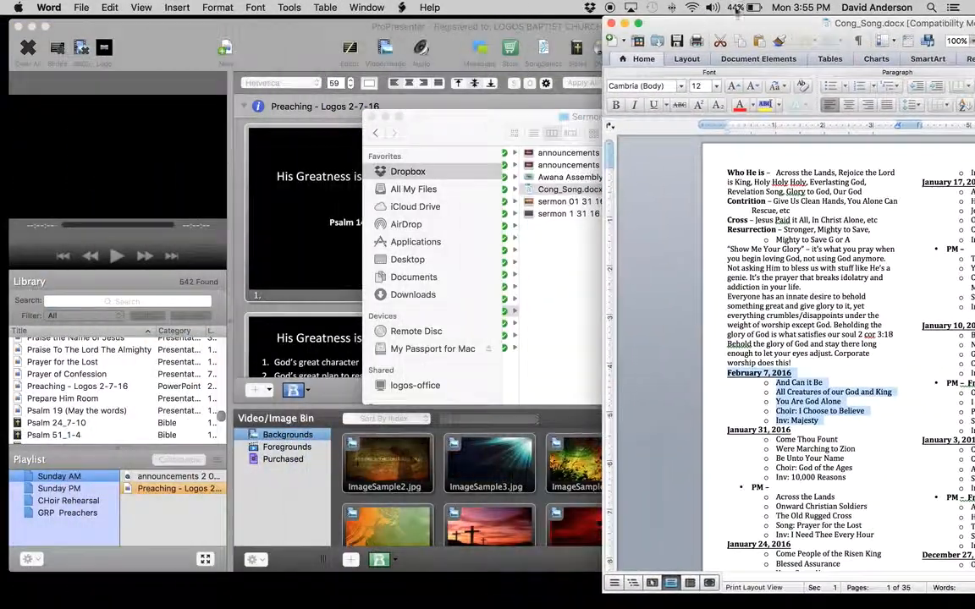
left_click(371, 110)
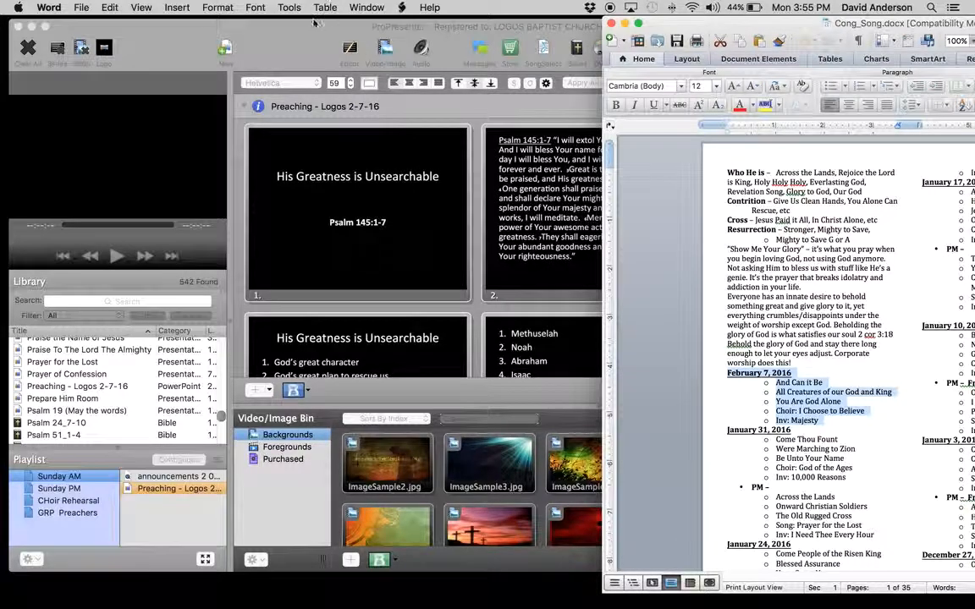
left_click(472, 241)
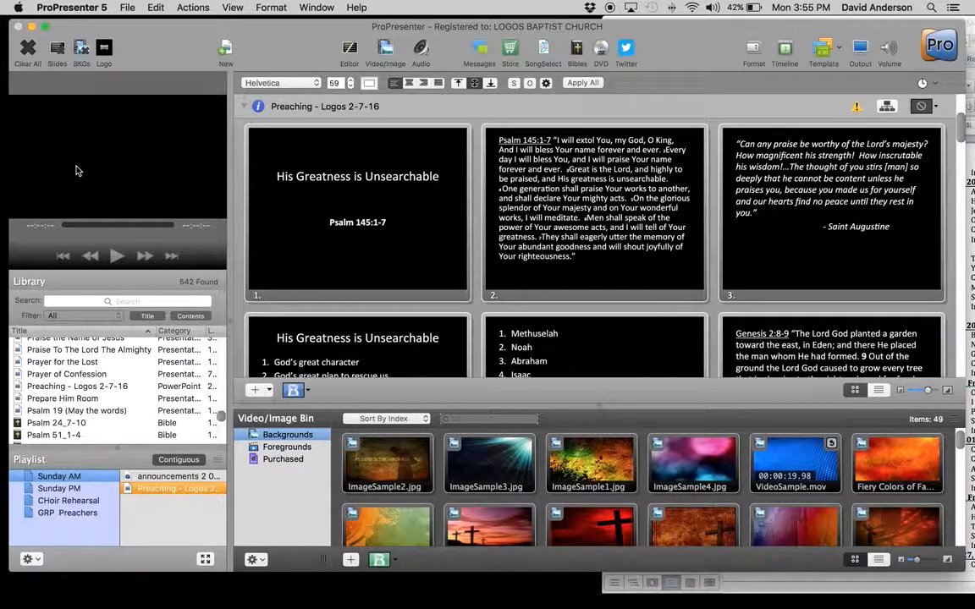
Step: Show the first three slides of Preaching - Logos 2-7-16 on the output and clear everything from it
left_click(334, 193)
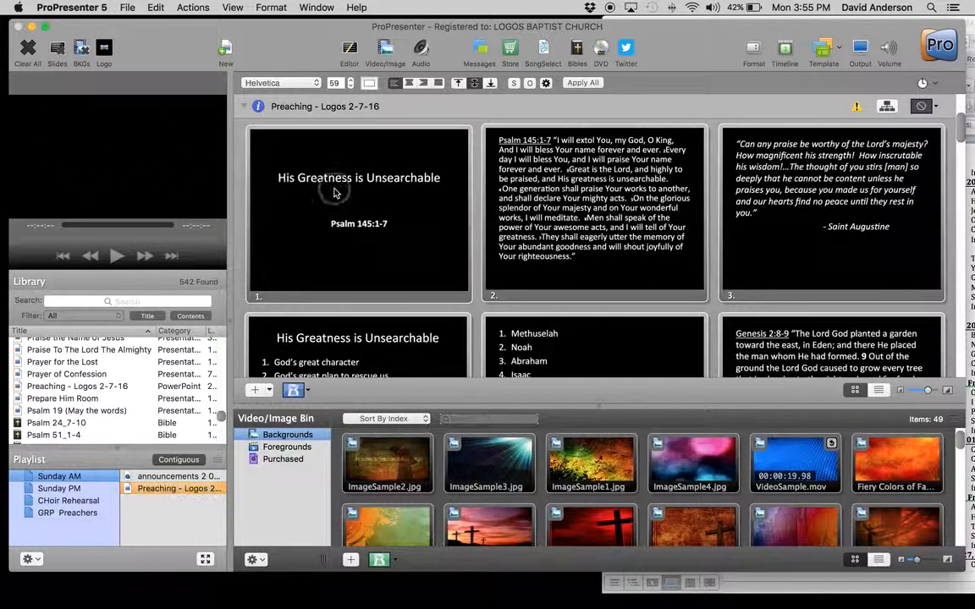
left_click(506, 173)
left_click(777, 191)
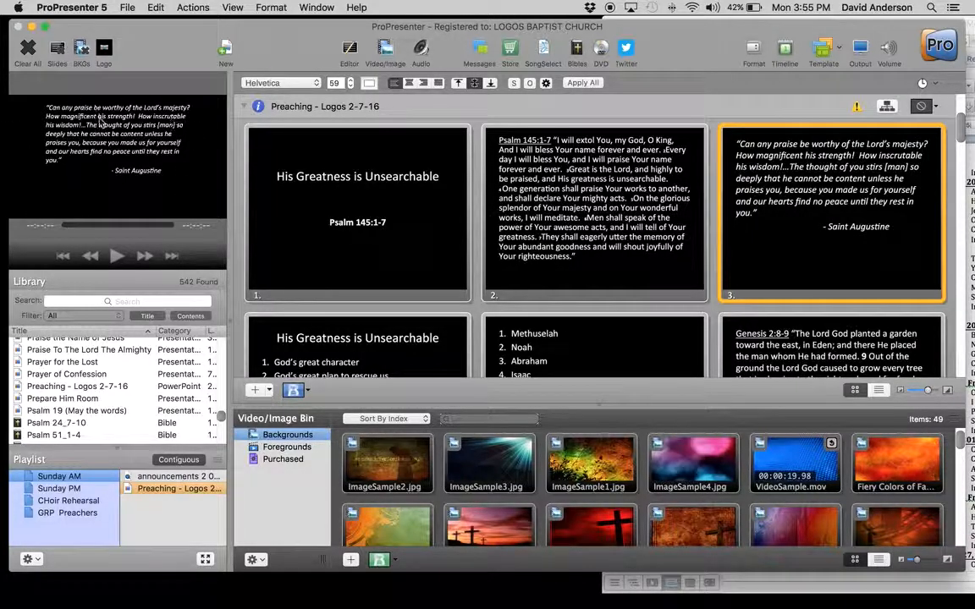
left_click(28, 47)
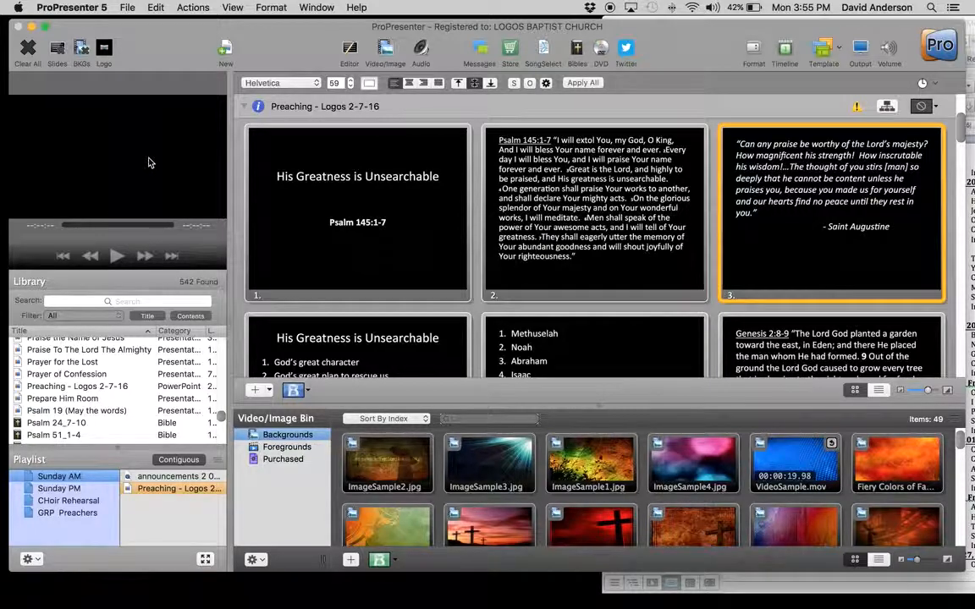
Step: Preview the library items Prayer of Confession, Psalm 19 (May the words) and Praise To The Lord The Almighty
left_click(65, 374)
left_click(69, 411)
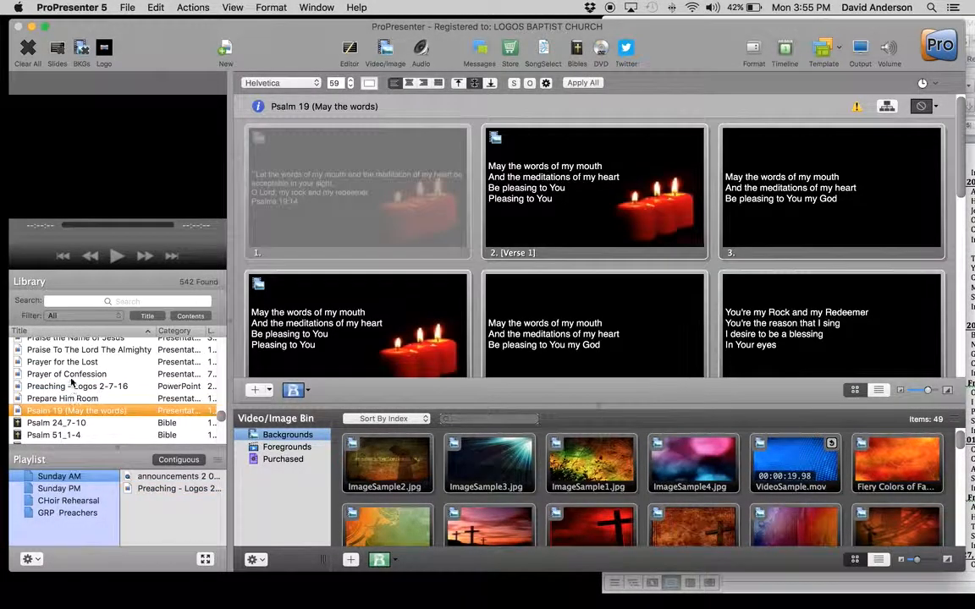
left_click(72, 375)
left_click(70, 349)
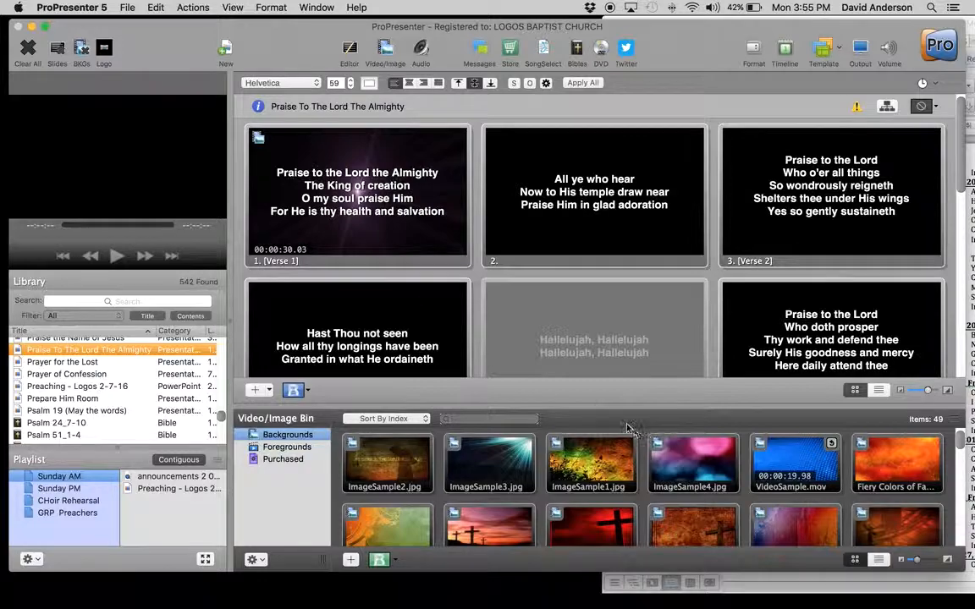
Step: Adjust the height of the Video/Image Bin, and show ImageSample1.jpg as the live background before clearing it
left_click_drag(600, 406, 600, 315)
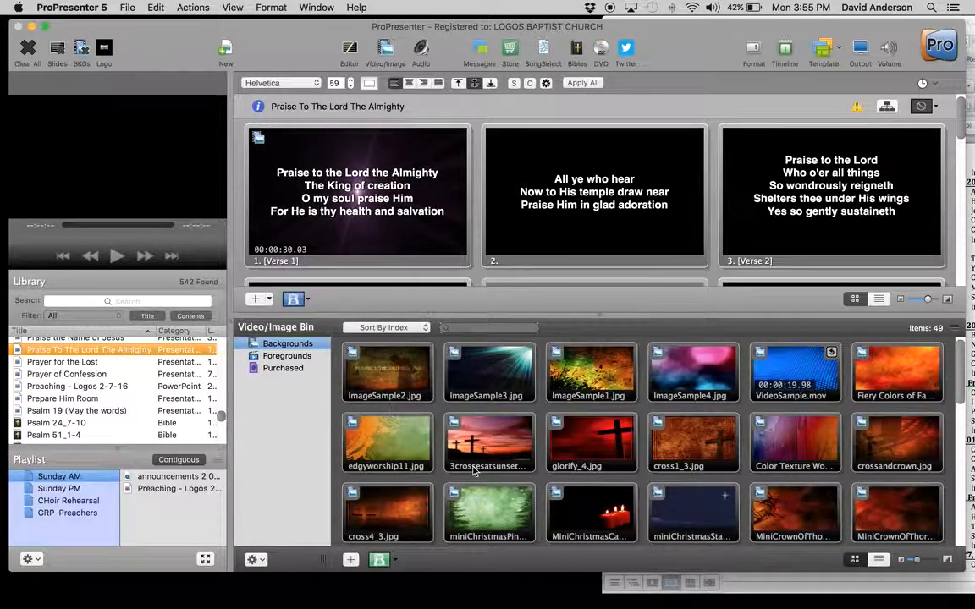
left_click(601, 317)
left_click_drag(601, 317, 597, 394)
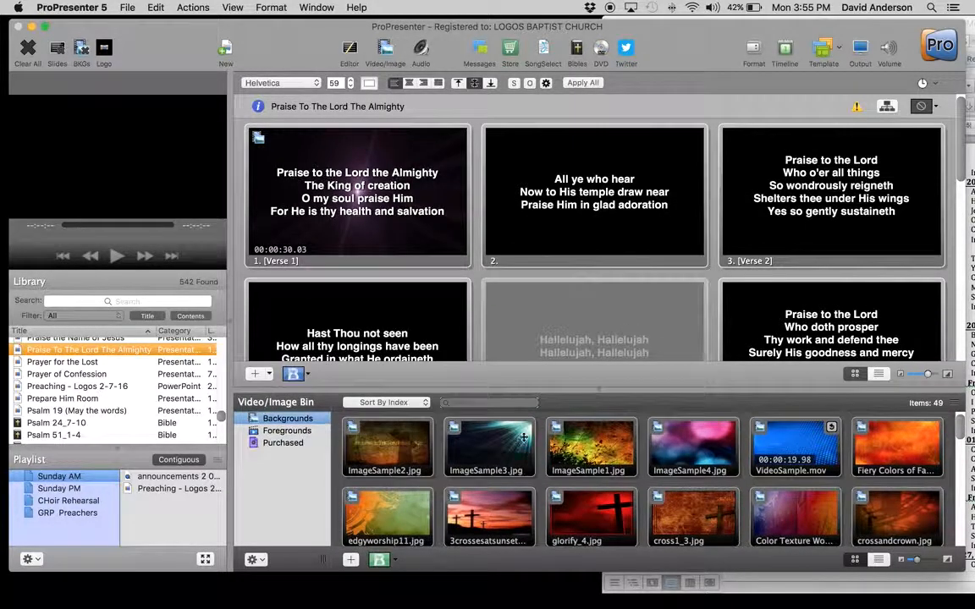
left_click(584, 438)
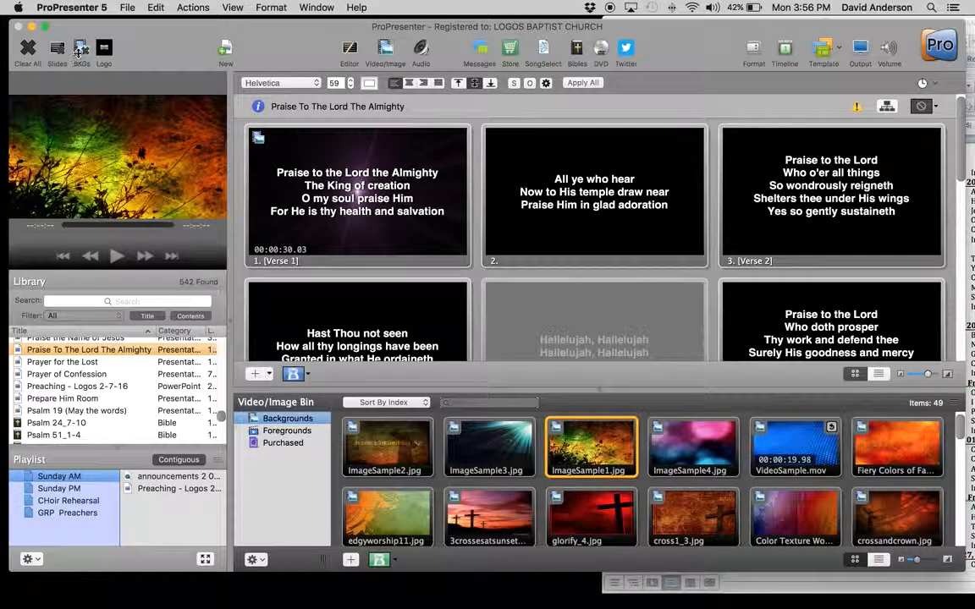
left_click(80, 49)
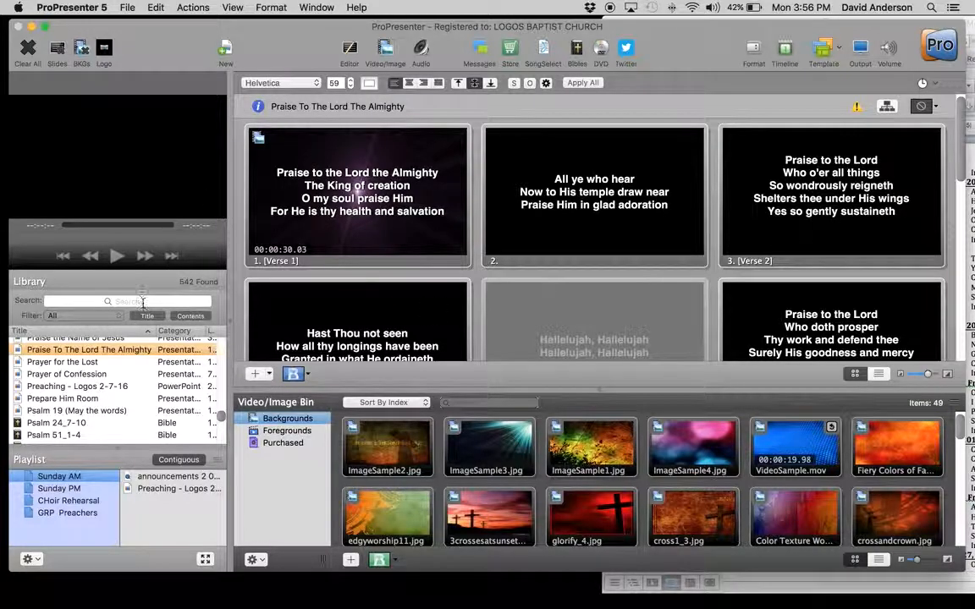
Step: Search the library for "and can it" and add And Can It Be to the Sunday AM playlist between the announcements and the preaching
left_click_drag(797, 32, 784, 34)
left_click(968, 198)
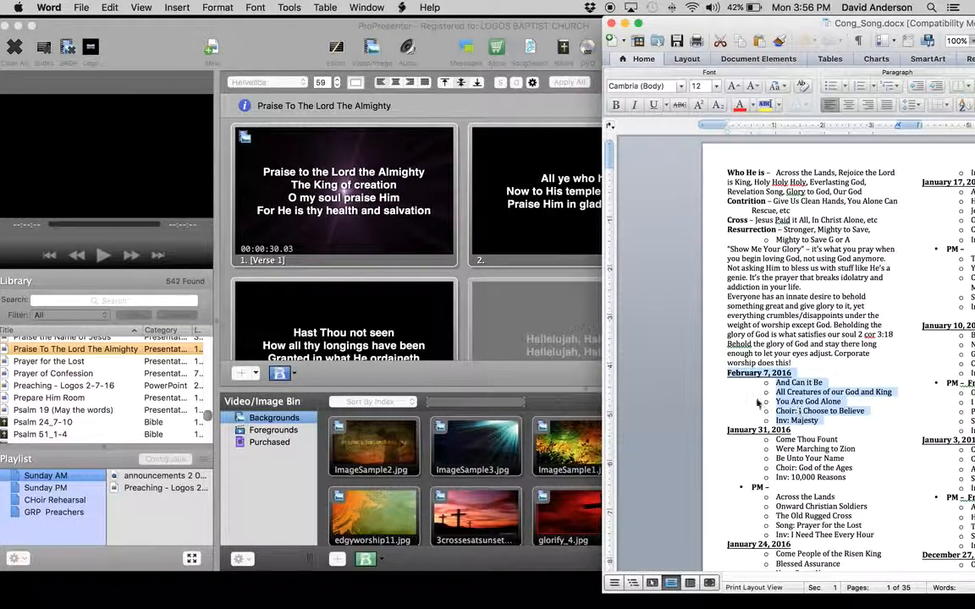
left_click(67, 300)
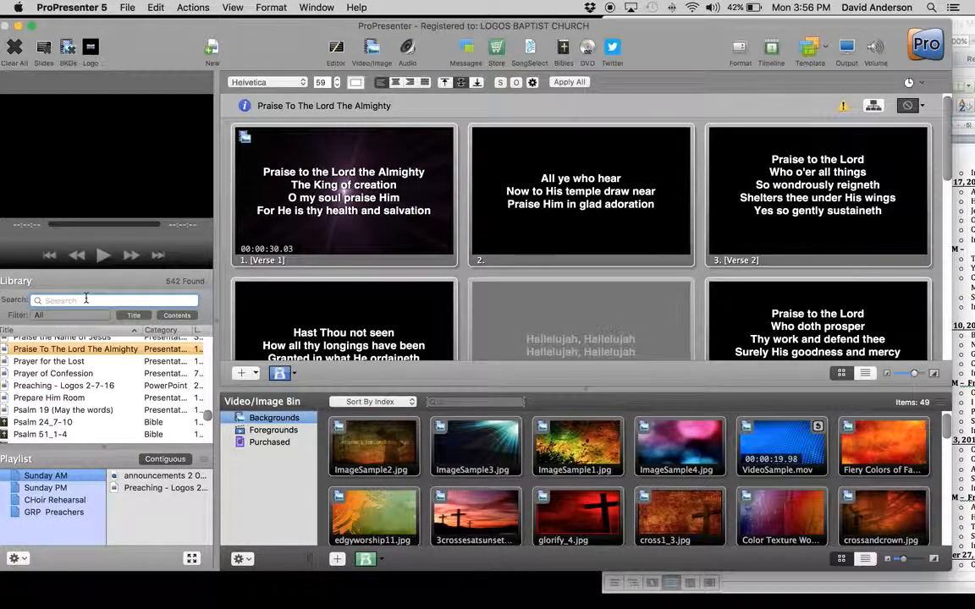
type("and can it")
left_click(49, 343)
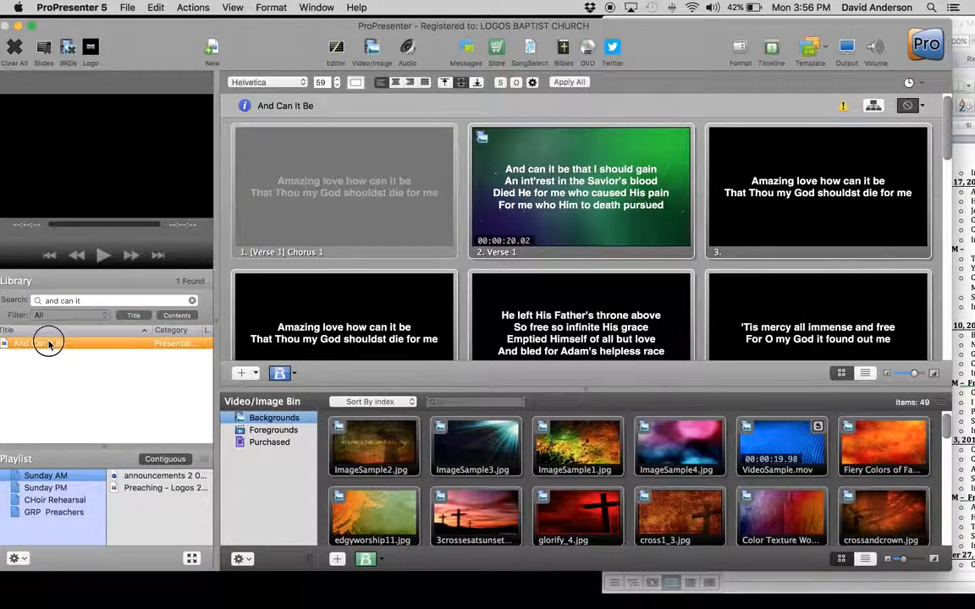
left_click_drag(49, 343, 166, 484)
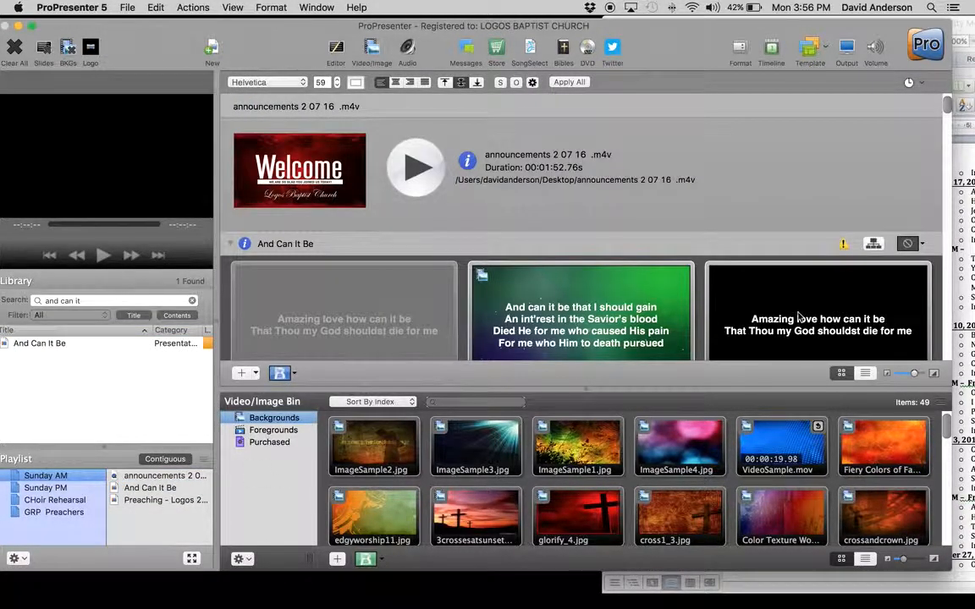
Step: Search for "all creatures", add All Creatures Of Our God And King below And Can It Be in the playlist, and preview the CC version
left_click(961, 311)
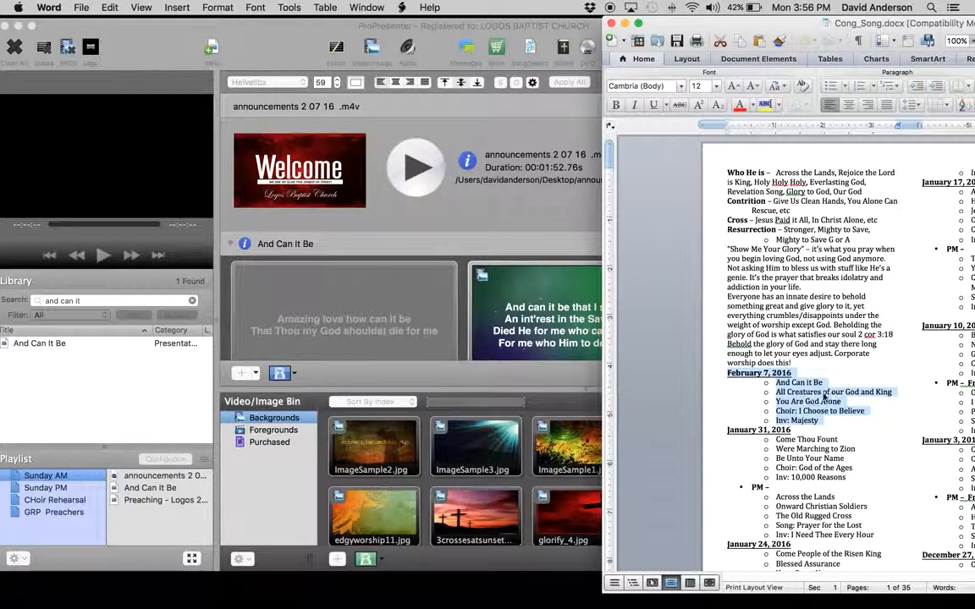
left_click(107, 306)
left_click(107, 301)
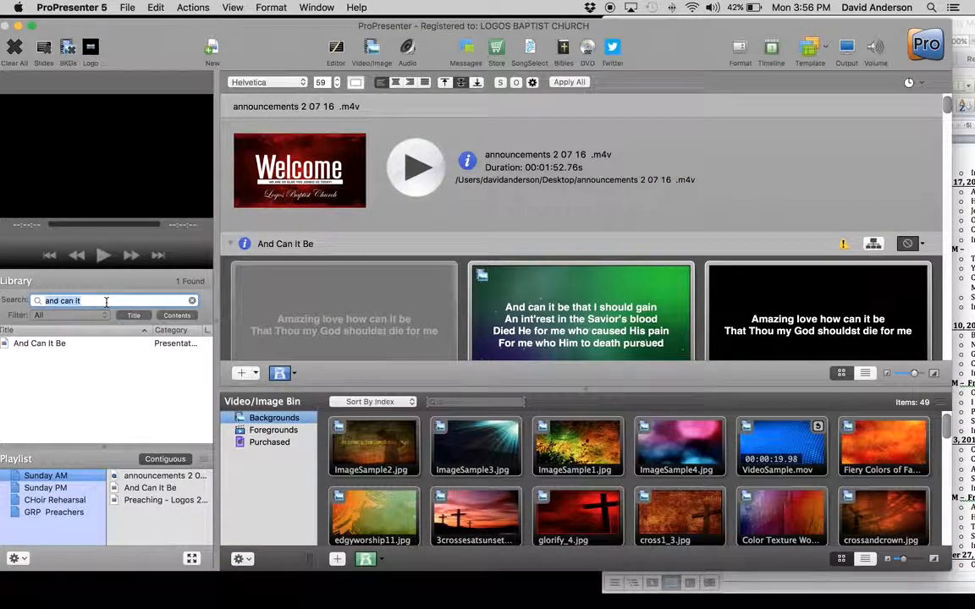
type("all creatures")
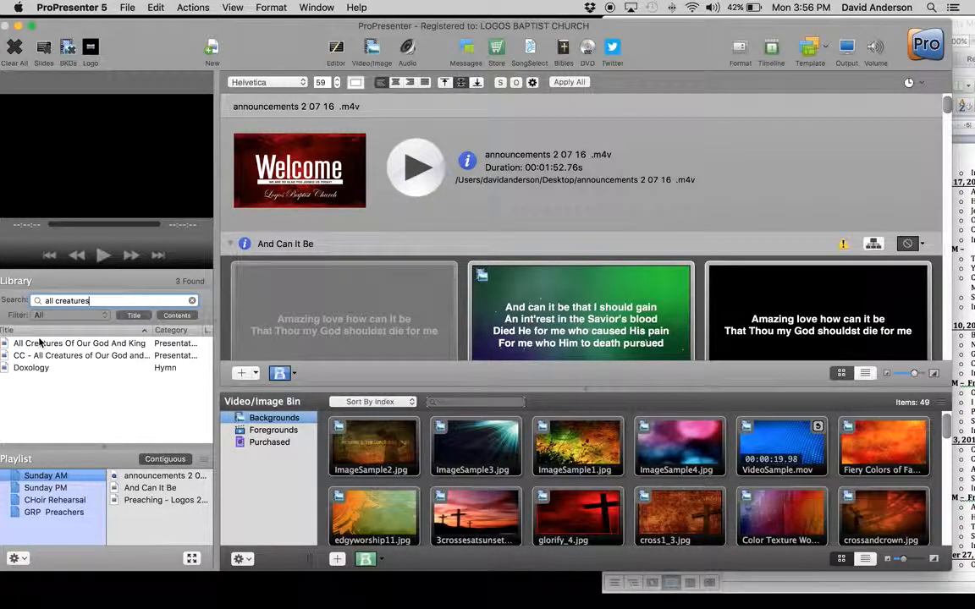
left_click_drag(39, 343, 132, 493)
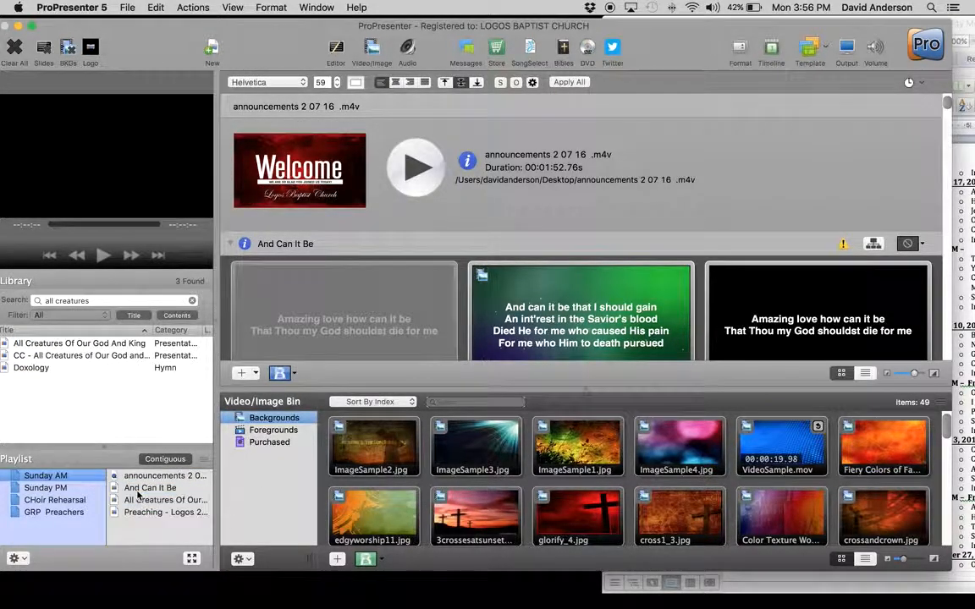
left_click(51, 357)
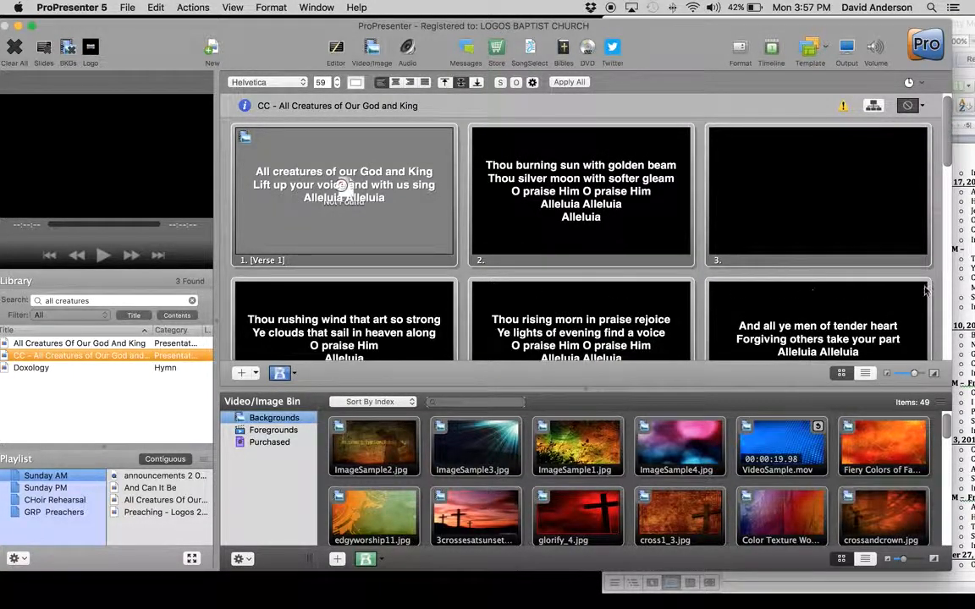
Step: Search for "you are god", add You Are God Alone (Not A God) - A before the preaching item, and exclude contents from the library search
left_click(957, 239)
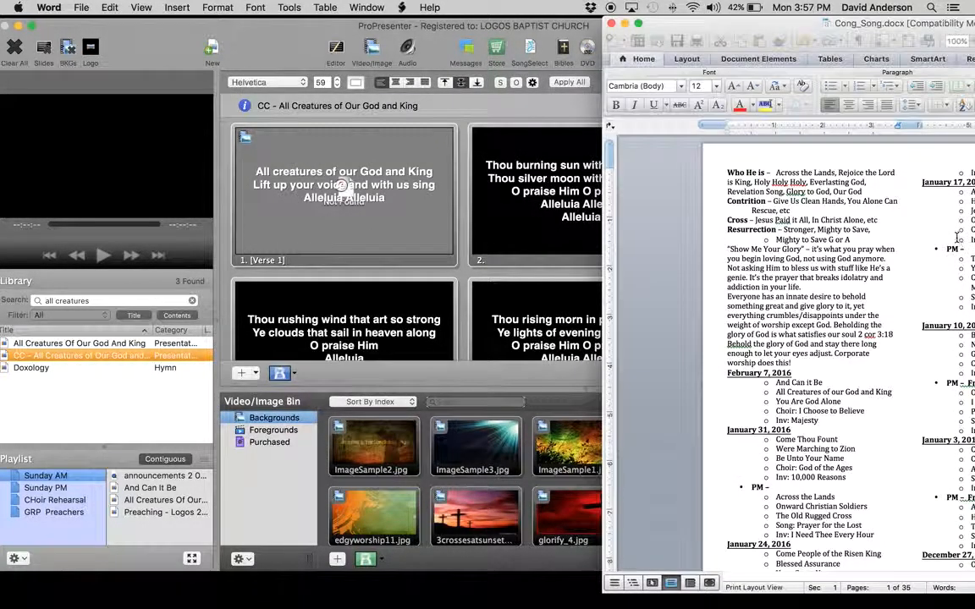
left_click(805, 402)
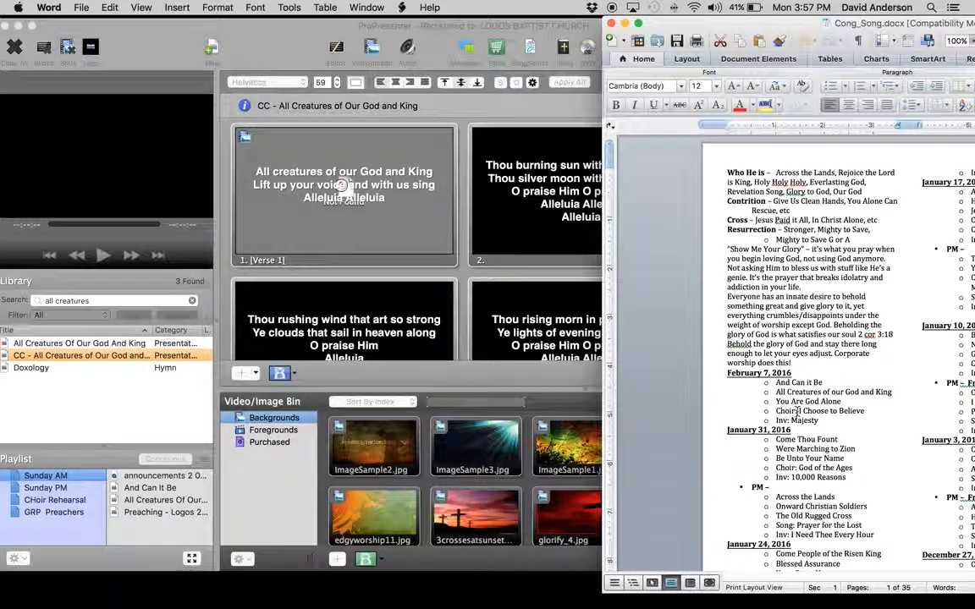
left_click(100, 300)
left_click(100, 300)
type("you are god")
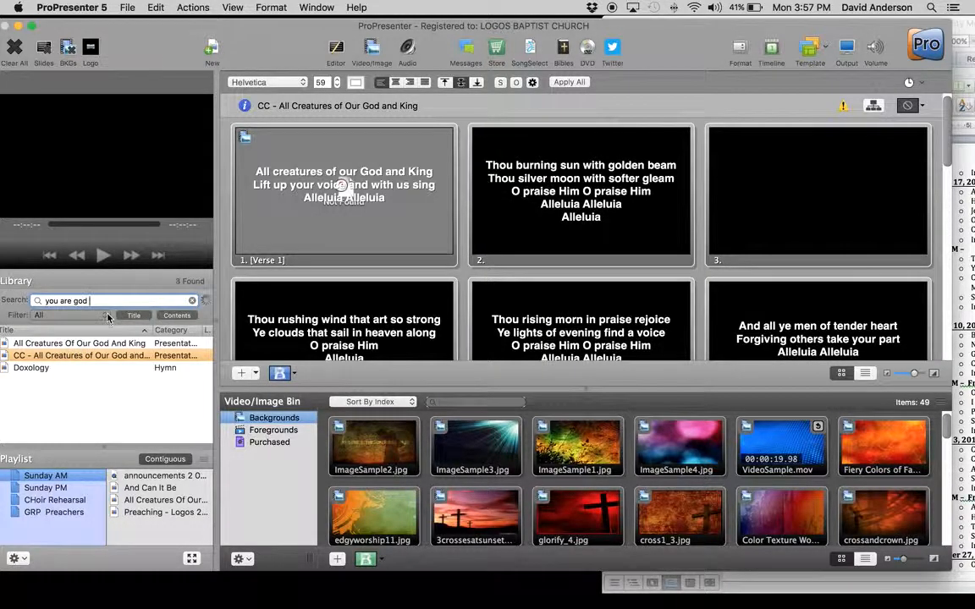
left_click_drag(59, 380, 134, 512)
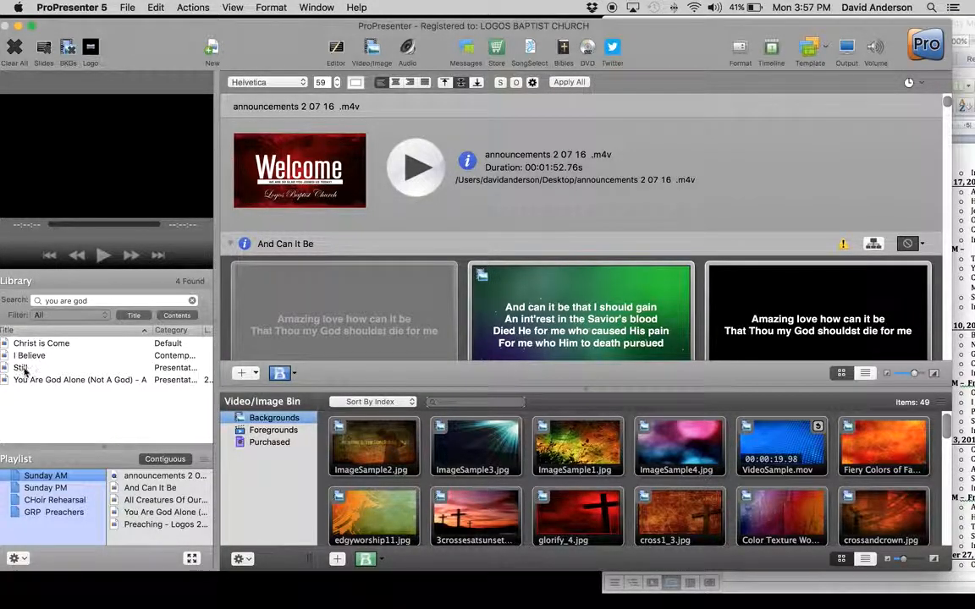
left_click(176, 316)
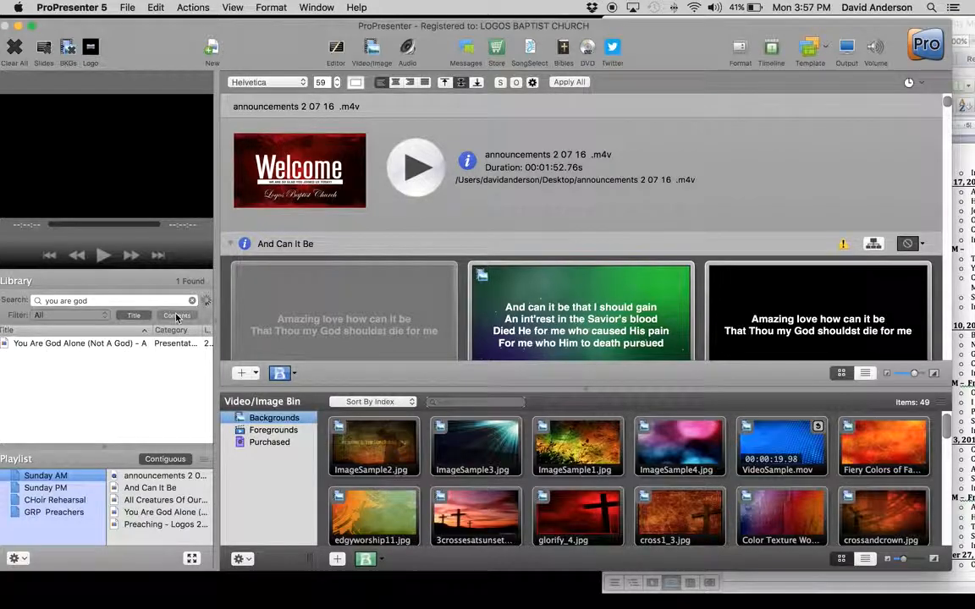
Step: Include contents in the library search again, search for "i choose to believe", and add CC - I Choose To Believe w tis So Sweet before the preaching item
left_click(131, 316)
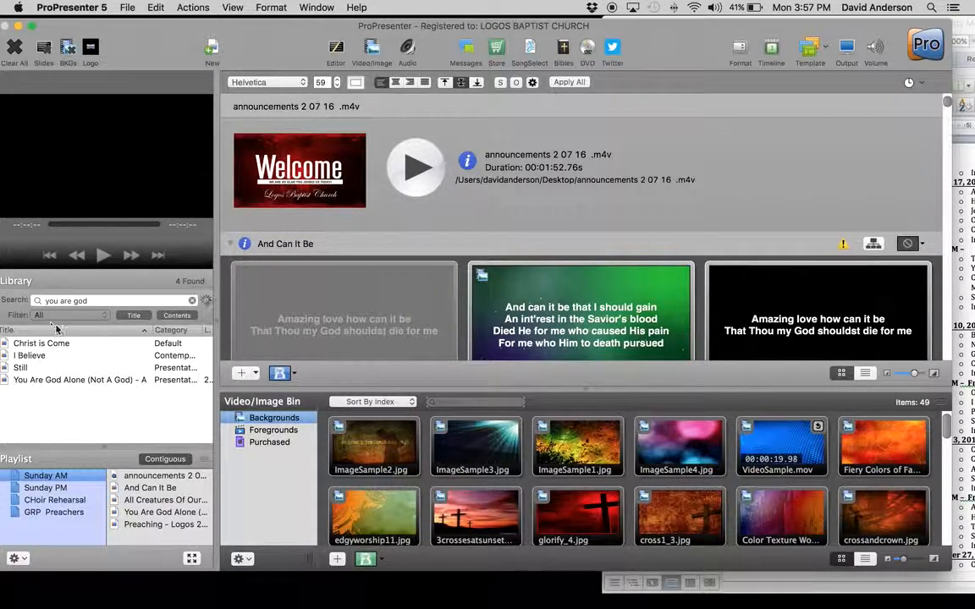
triple_click(95, 302)
type("i")
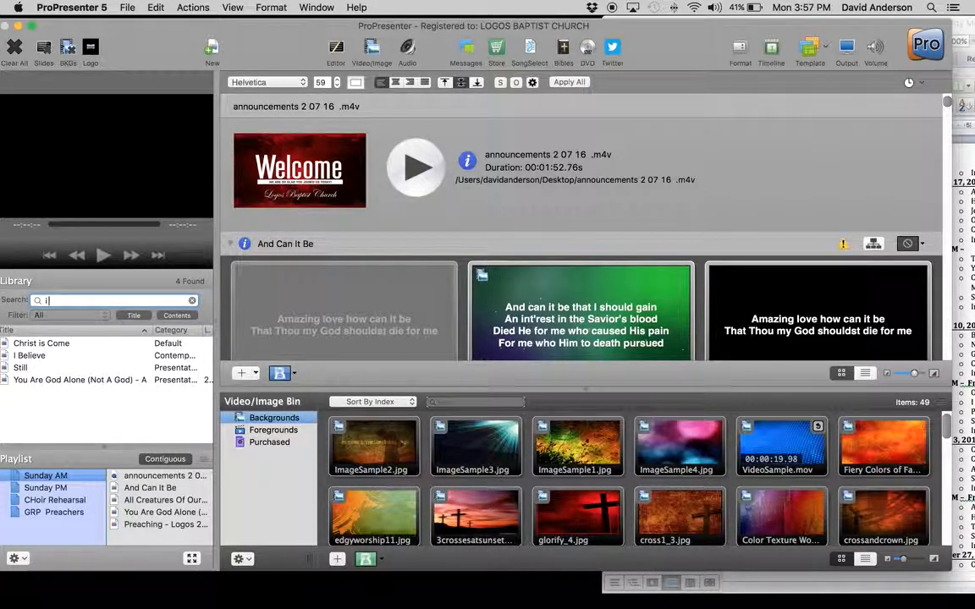
type(" choose to believe")
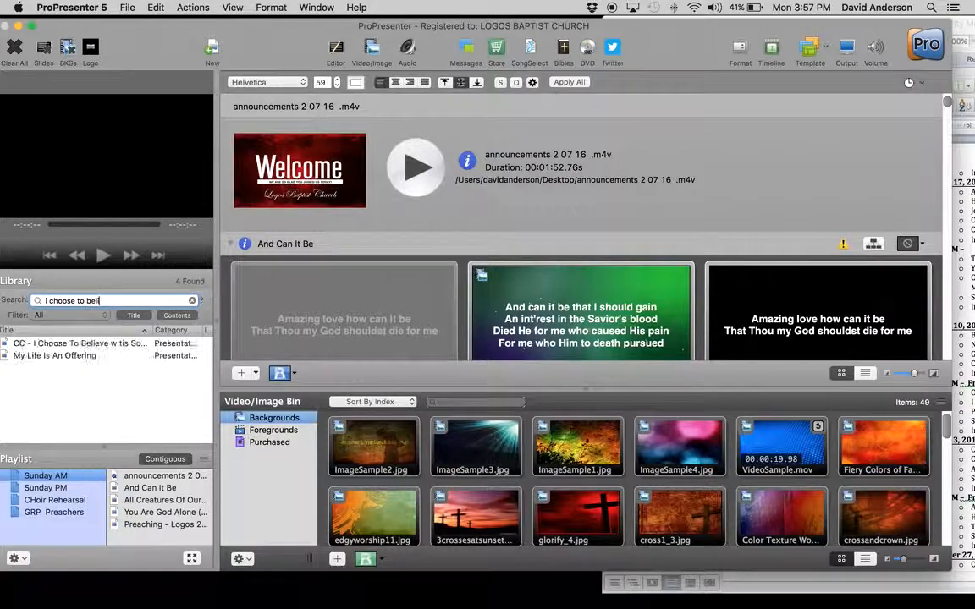
left_click(68, 343)
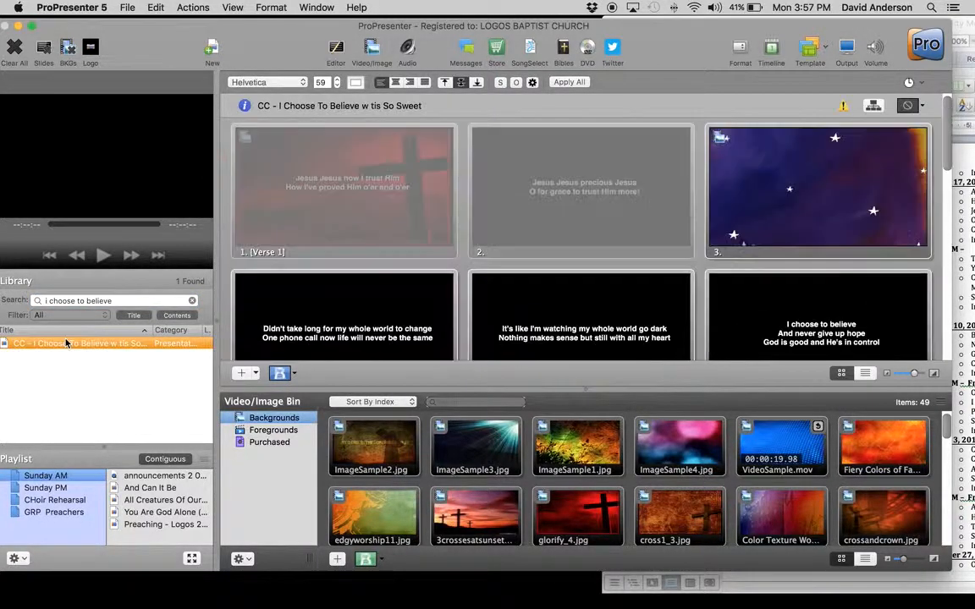
left_click_drag(15, 347, 153, 524)
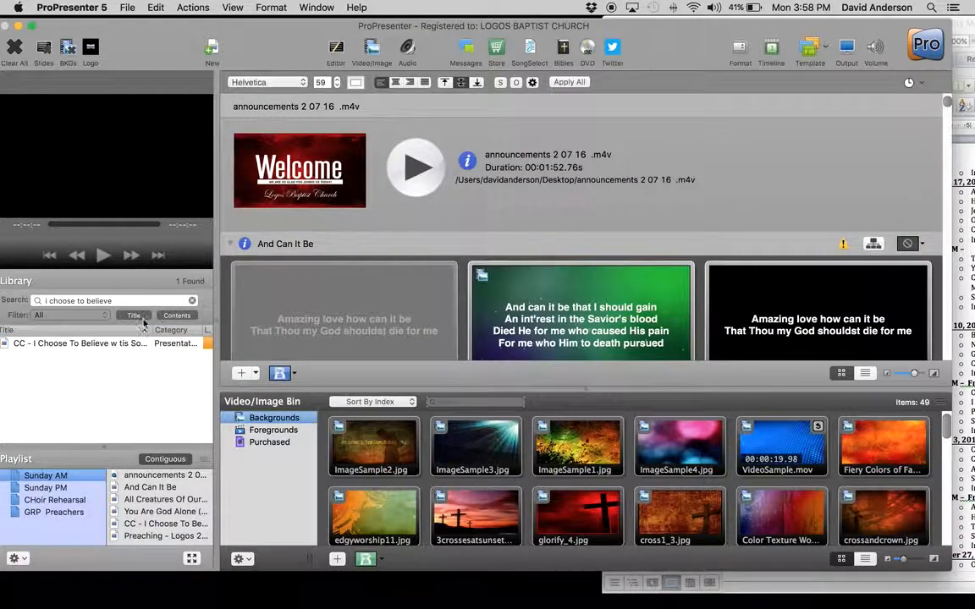
Step: Search the library for "majesty" and add Majesty to the end of the Sunday AM playlist, below the preaching item
triple_click(123, 301)
type("majesty")
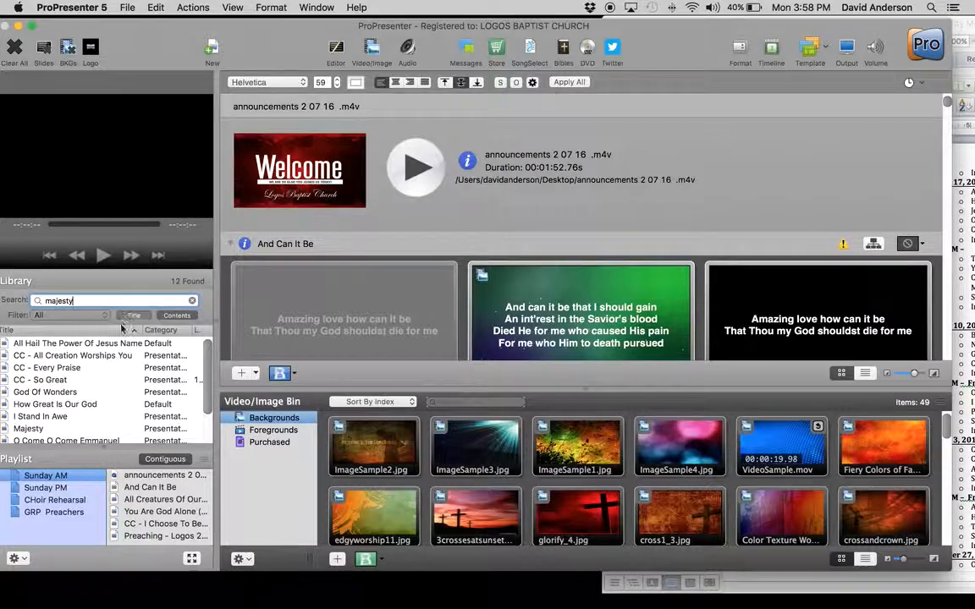
left_click(35, 429)
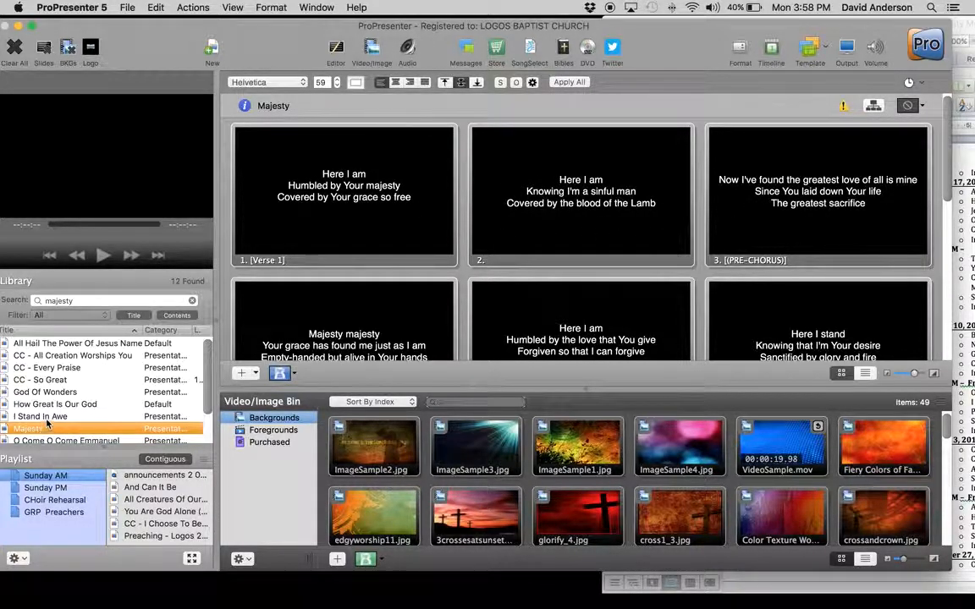
scroll(42, 385, "down", 2)
left_click_drag(29, 404, 141, 543)
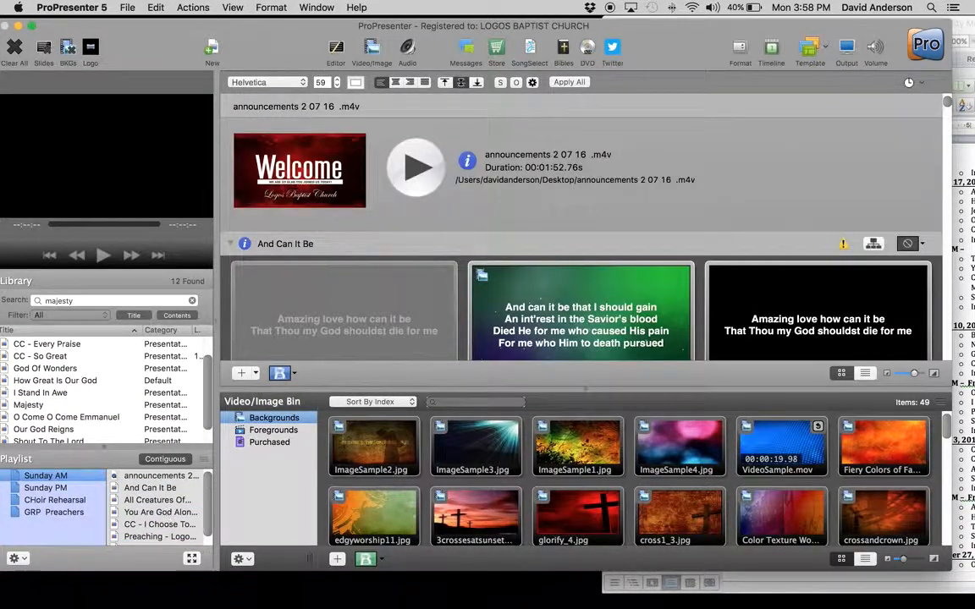
Step: Check the "Inv: Majesty" entry under February 7, 2016 in Cong_Song.docx in Word, and quit Word after closing the document
left_click(964, 187)
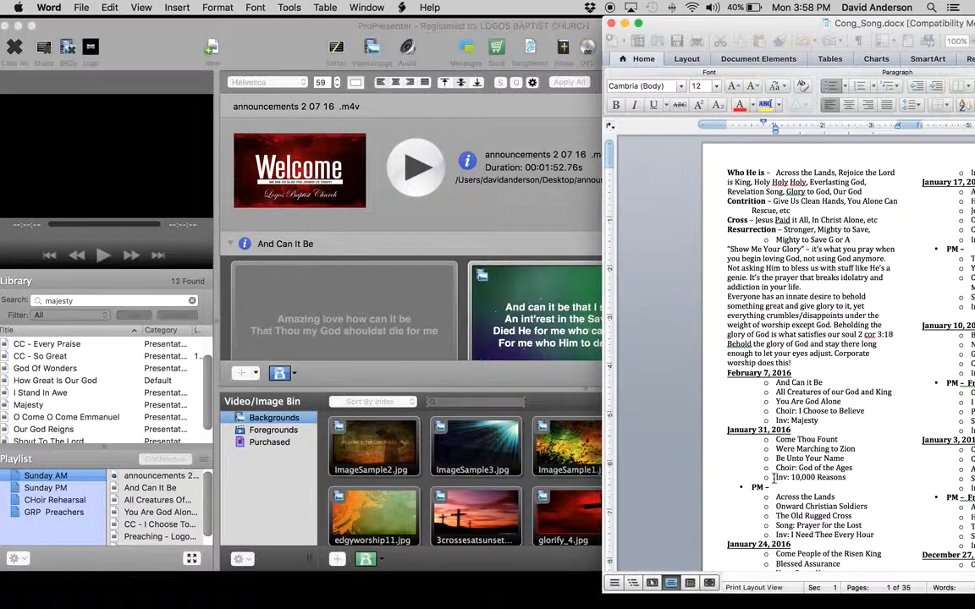
triple_click(781, 422)
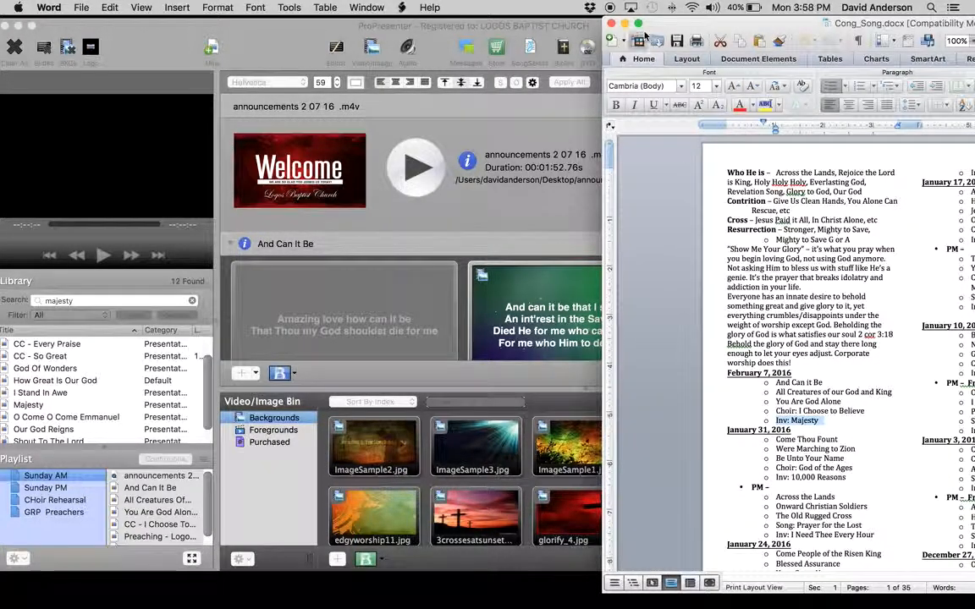
left_click(611, 22)
left_click(49, 7)
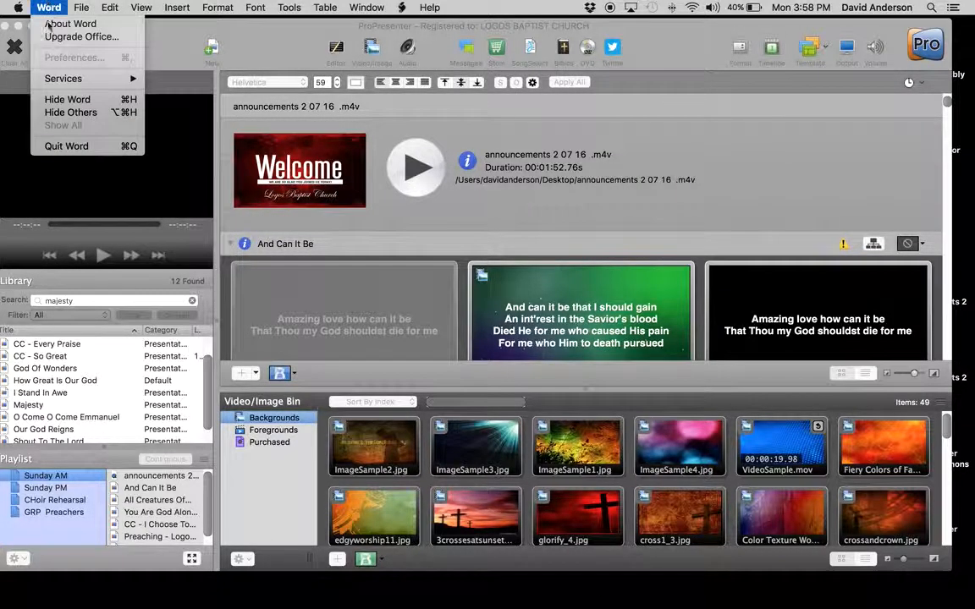
left_click(43, 145)
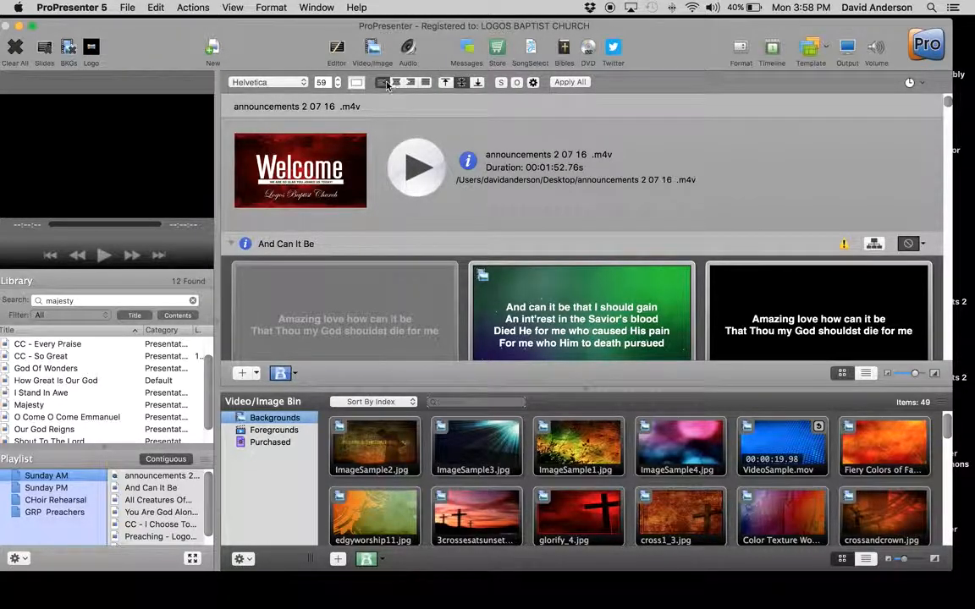
Step: Filter the library to Bible documents without a search term, and preview the 1 Timothy 4_12-16 passage
left_click(102, 300)
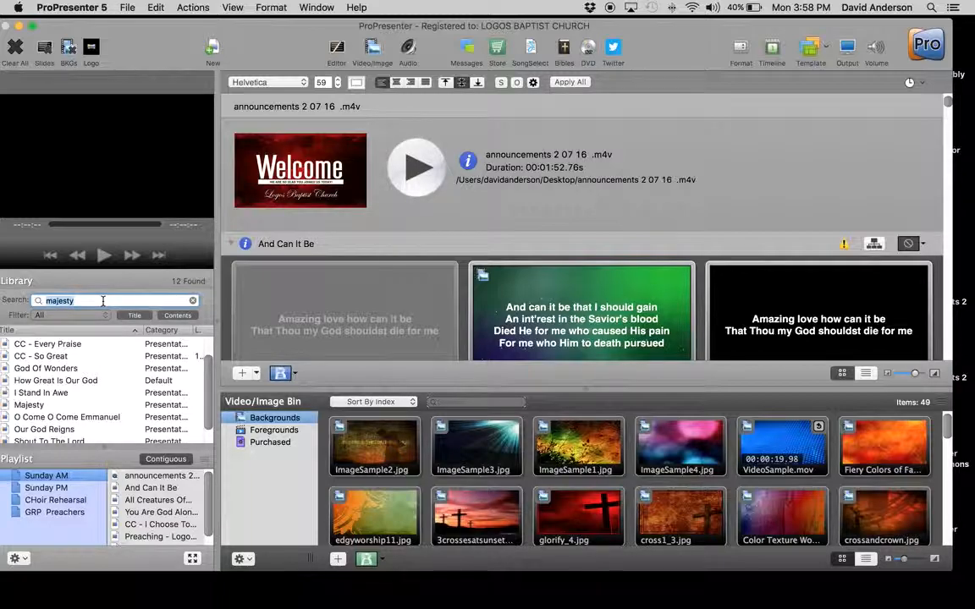
left_click(85, 315)
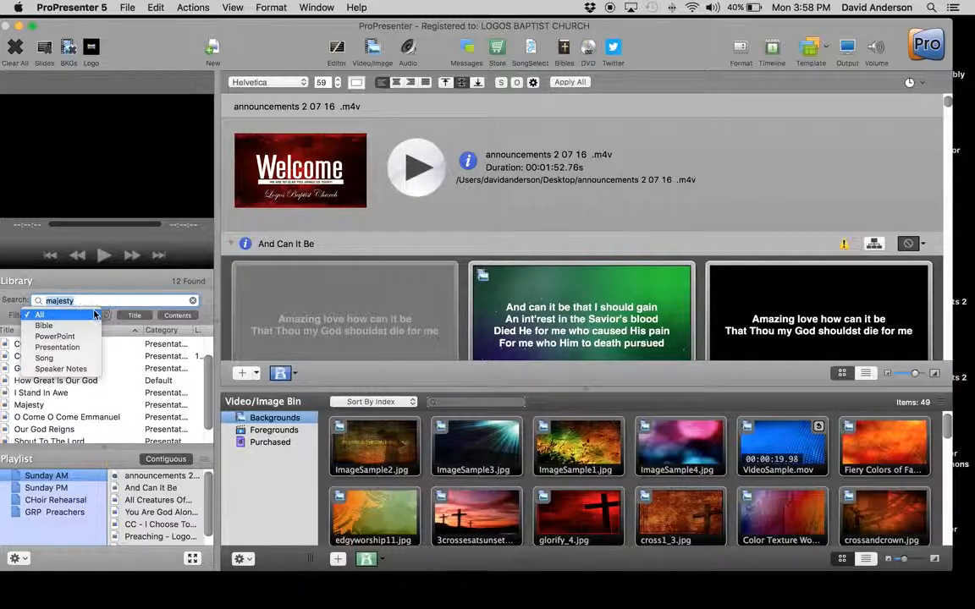
left_click(83, 328)
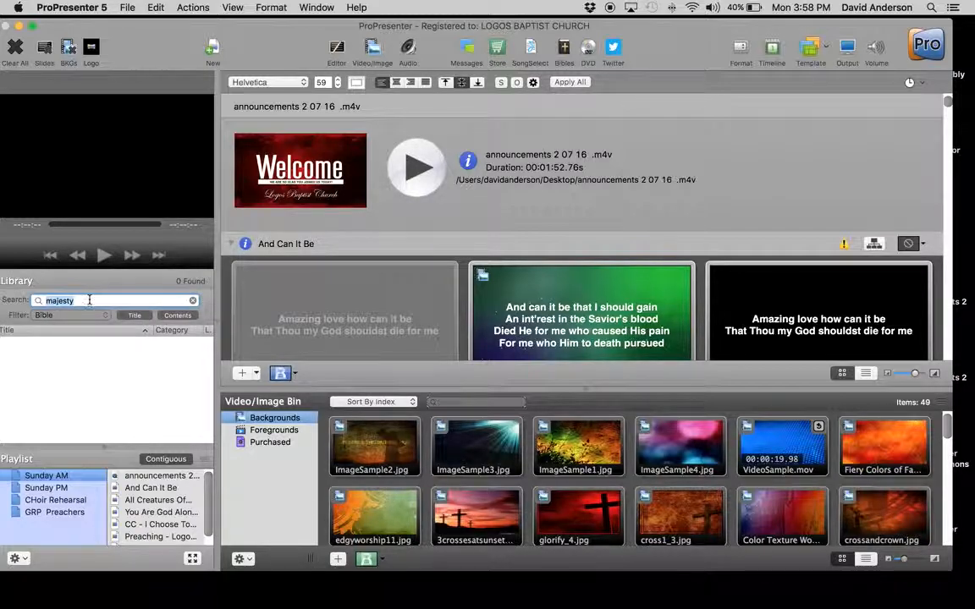
key("BackSpace")
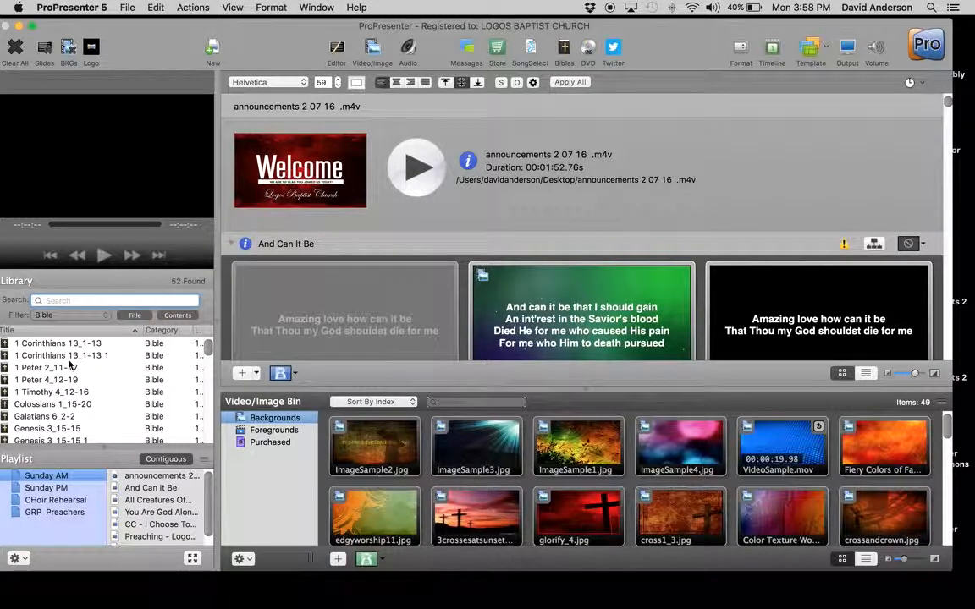
scroll(69, 364, "down", 5)
scroll(69, 364, "down", 10)
scroll(69, 364, "up", 6)
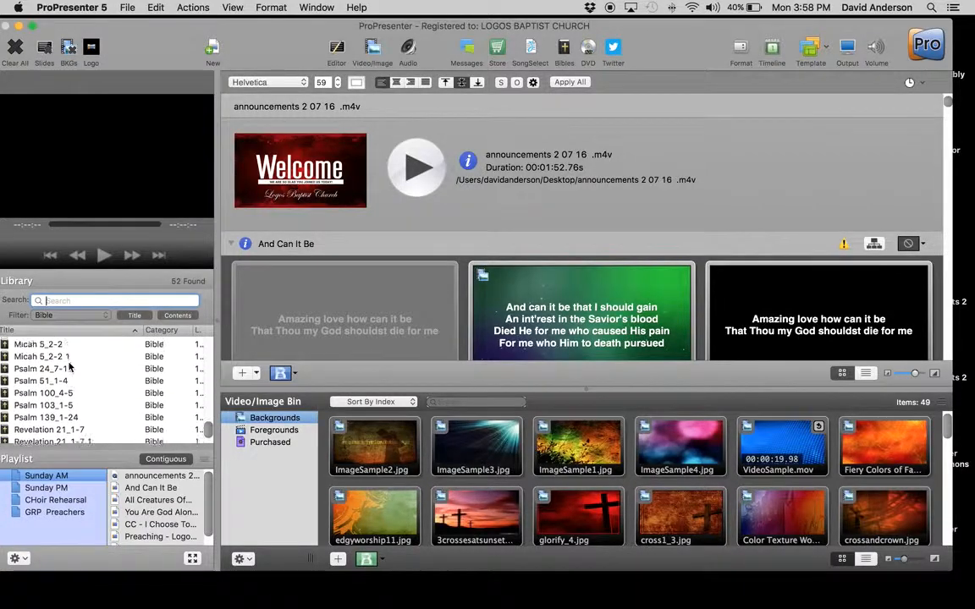
scroll(70, 364, "up", 10)
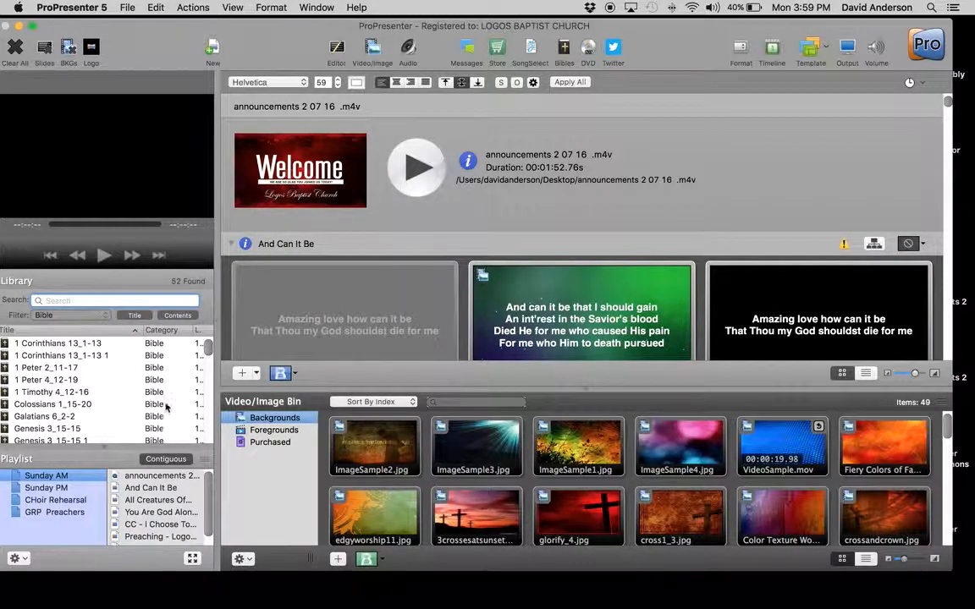
left_click(68, 394)
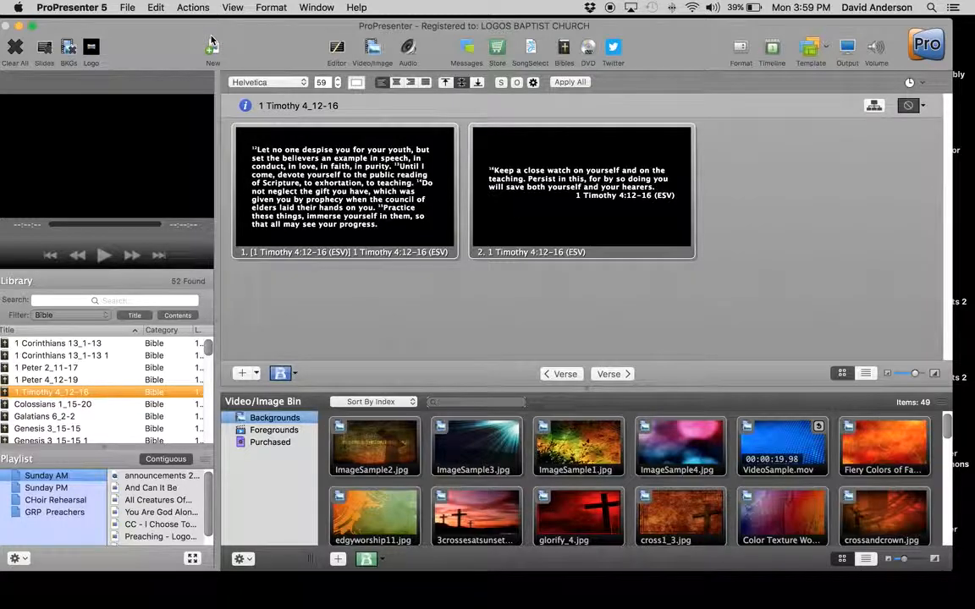
Step: Look up Psalm 145:1-7 with the Bibles tool in the New American Standard Bible
left_click(564, 53)
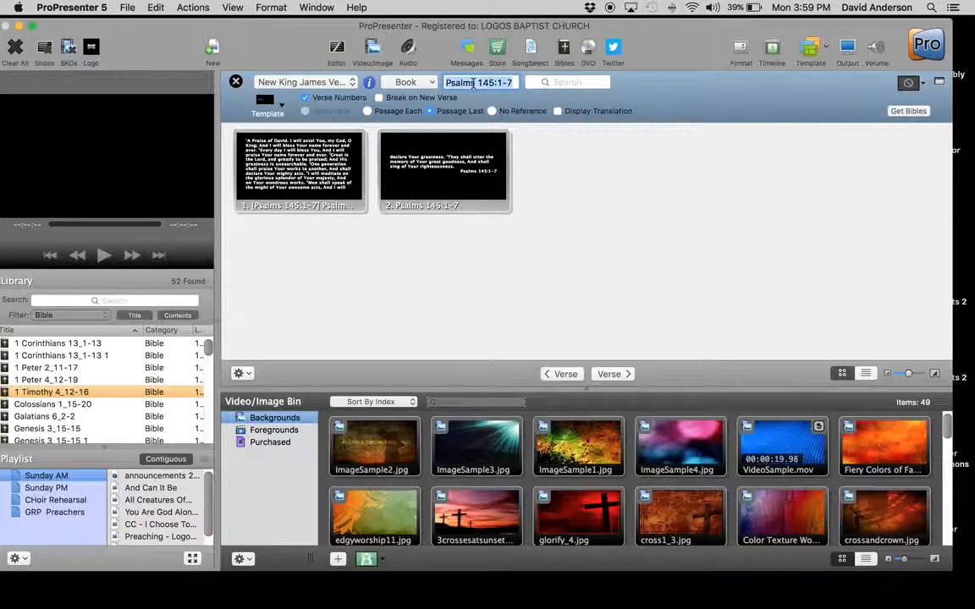
type("psalm")
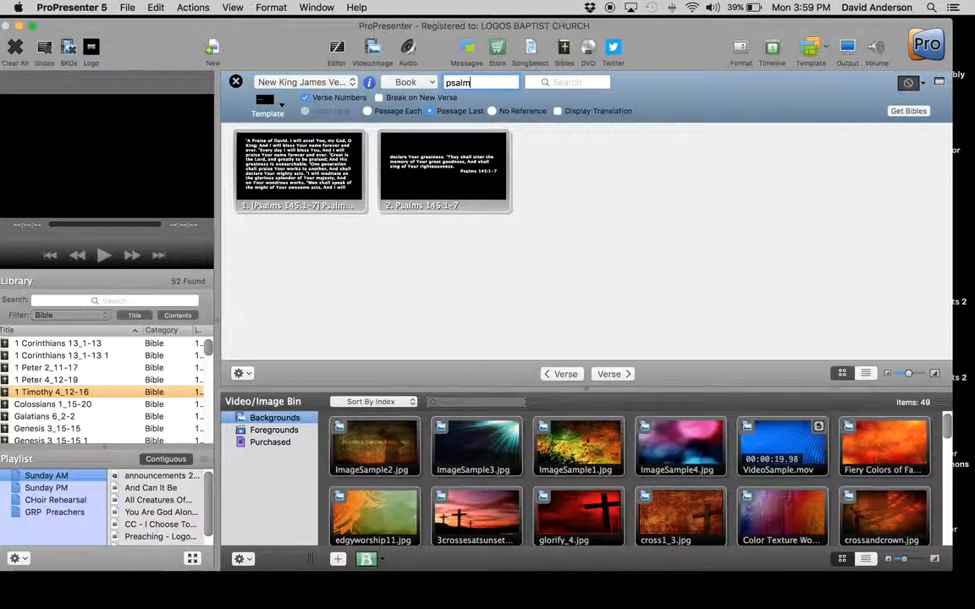
type(" 145:1-7")
left_click(336, 82)
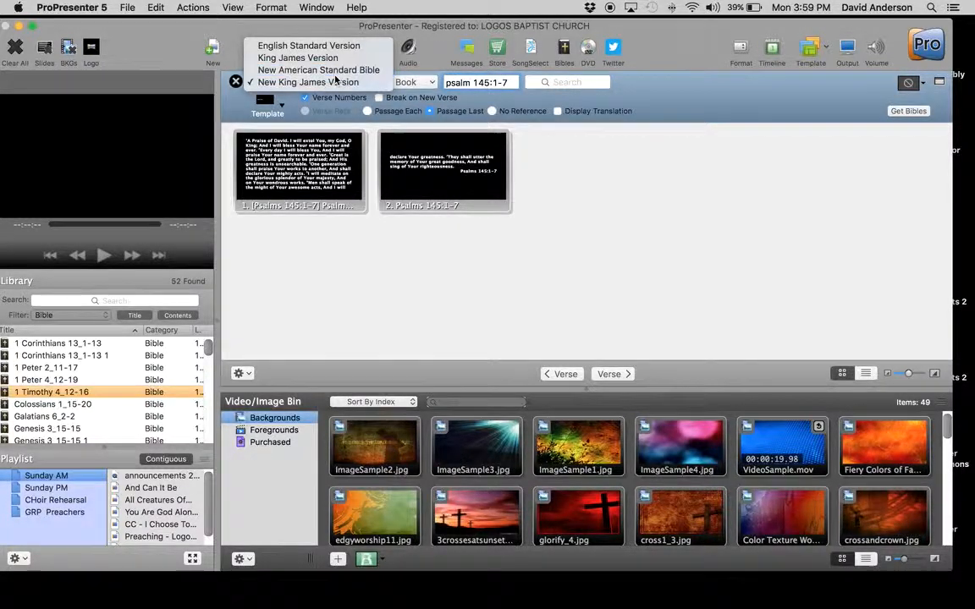
left_click(335, 72)
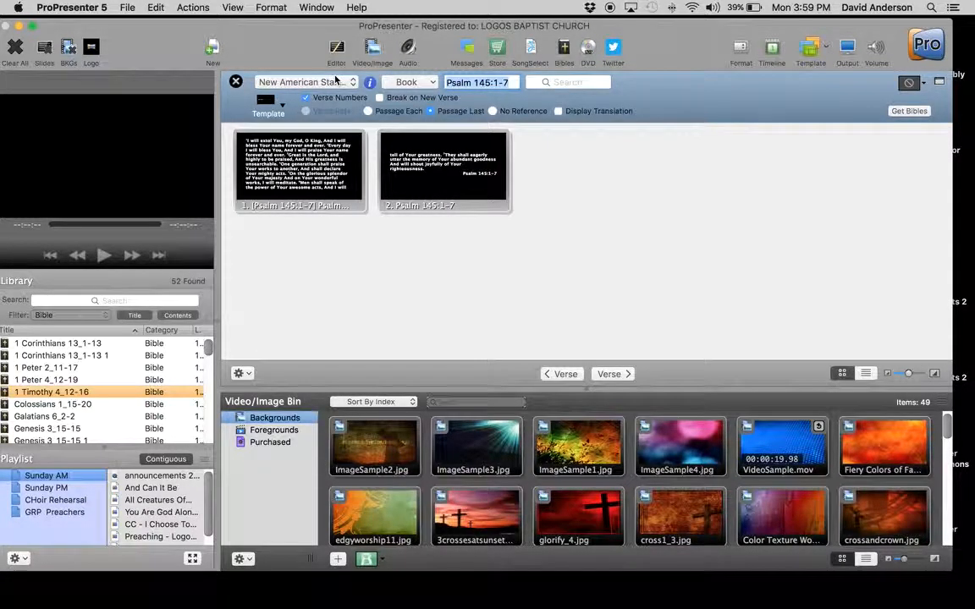
Step: Format the passage slides without verse numbers using Template 1 of the Bible Temp group, and save them as a document
left_click(306, 98)
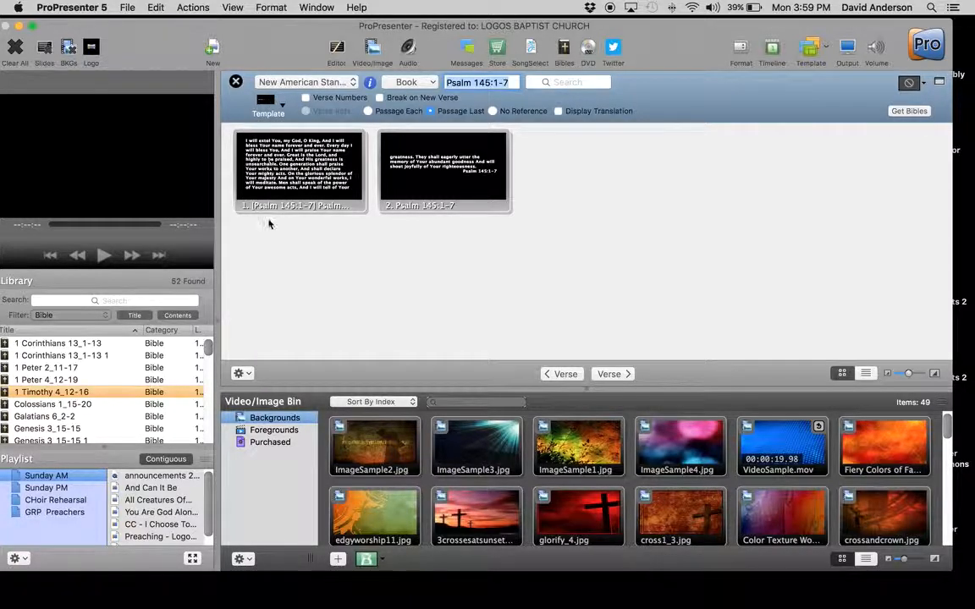
left_click(284, 116)
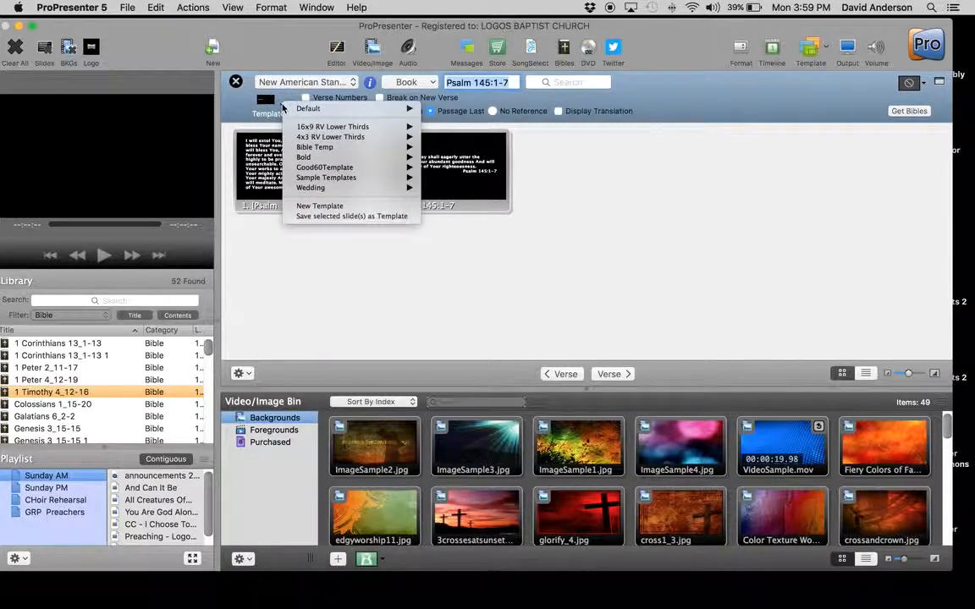
mouse_move(301, 149)
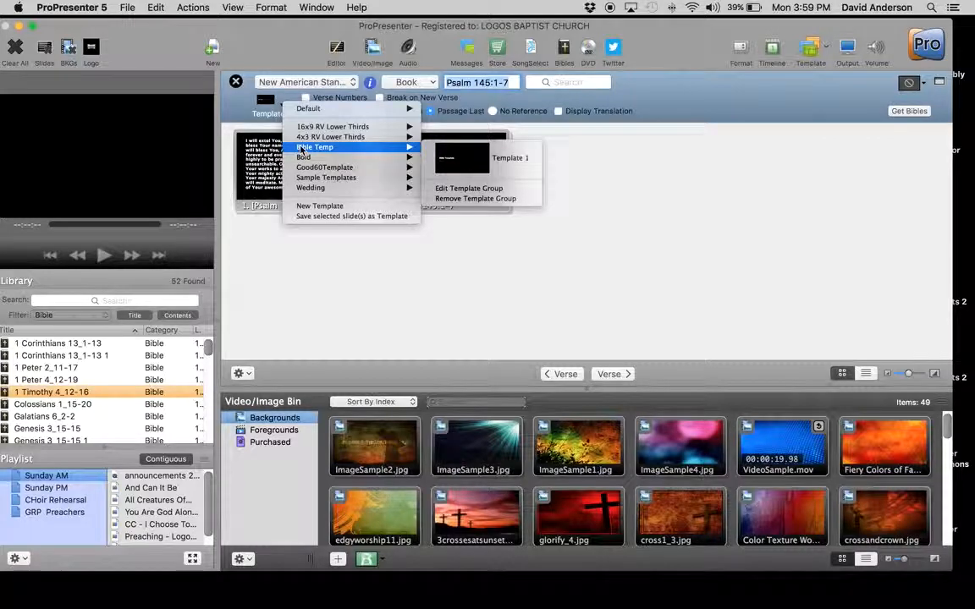
left_click(463, 158)
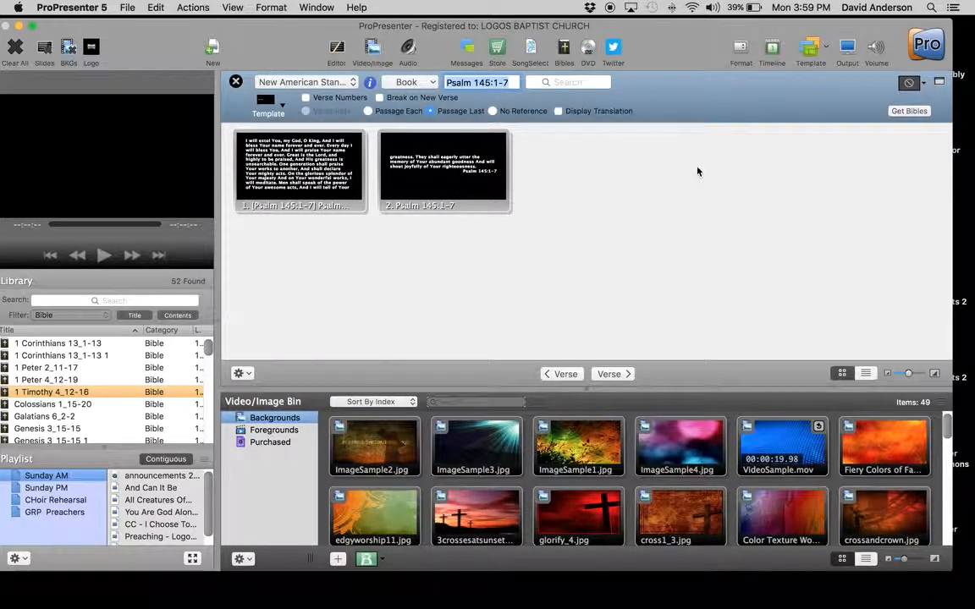
left_click(240, 373)
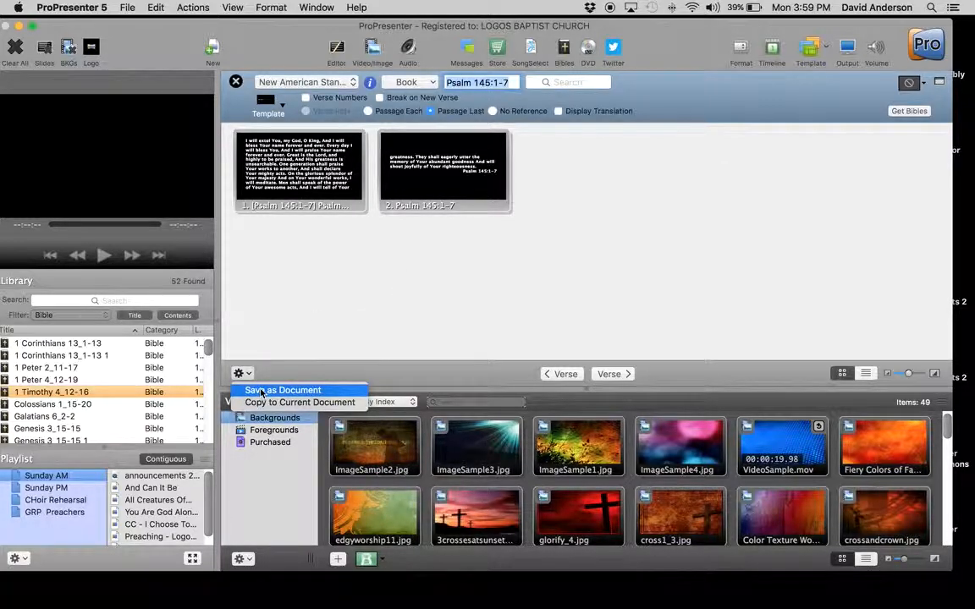
left_click(259, 392)
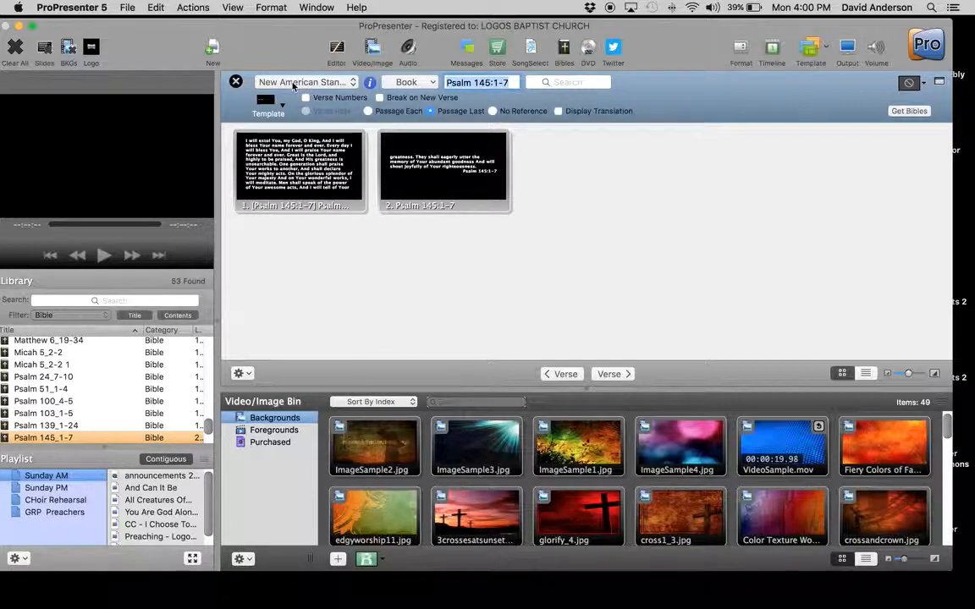
left_click(320, 82)
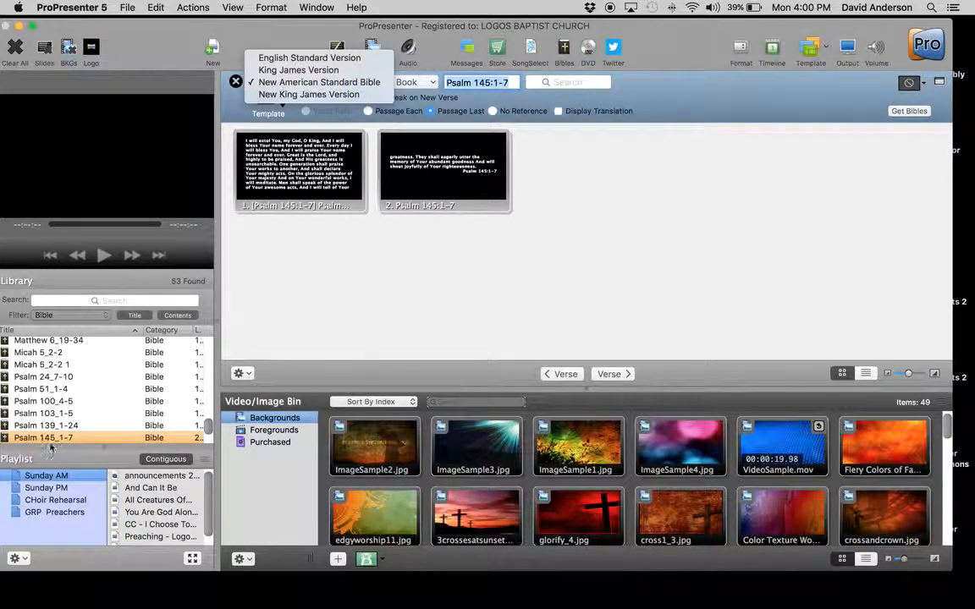
left_click(247, 375)
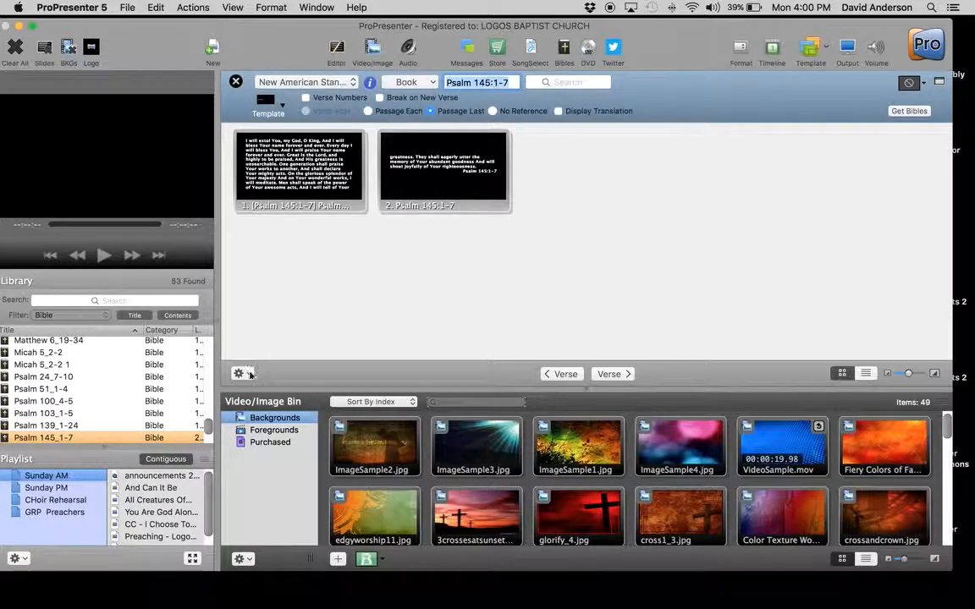
left_click(247, 374)
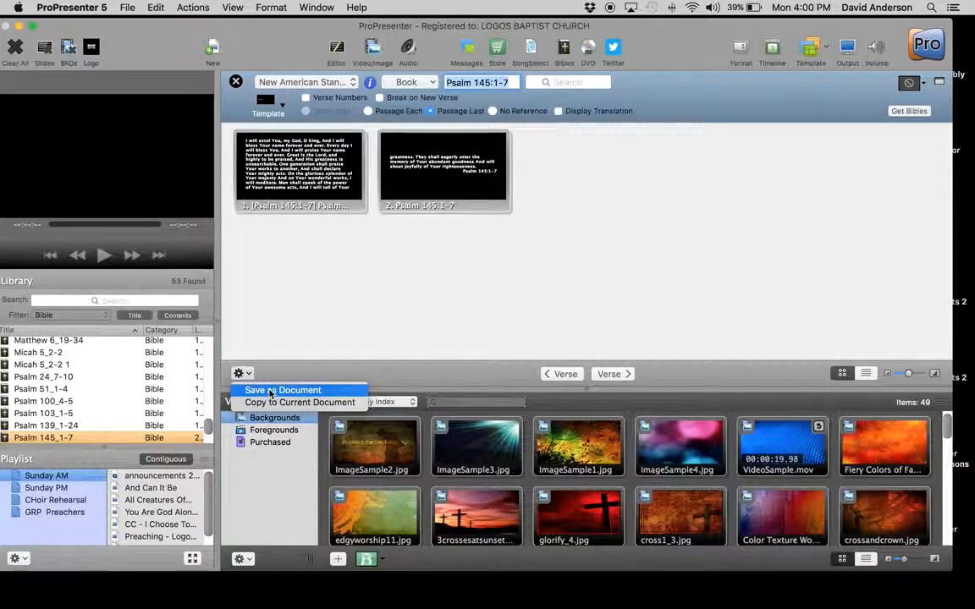
left_click(261, 320)
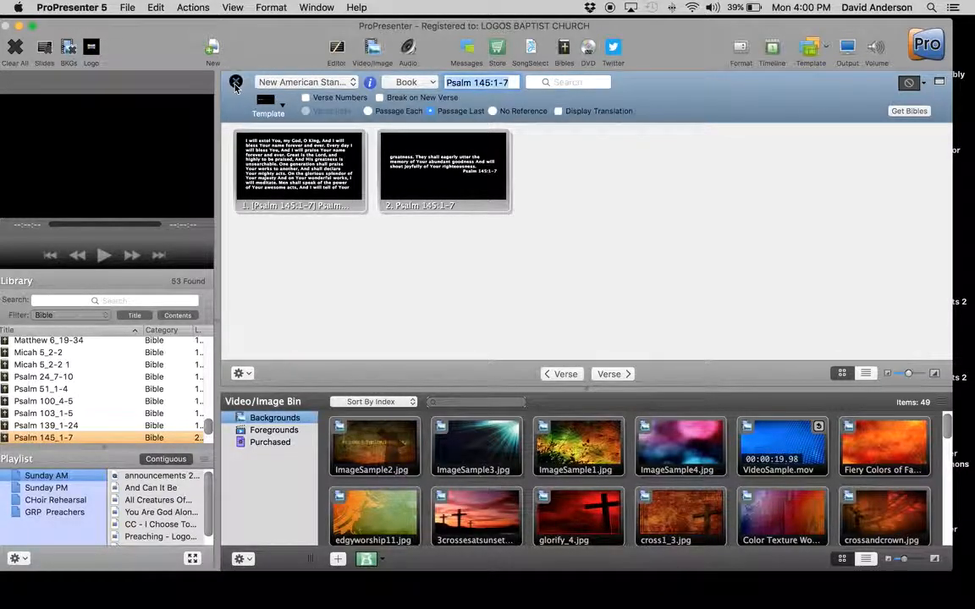
Step: Close the Bible lookup, and add Psalm 145_1-7 to the Sunday AM playlist between You Are God Alone and CC - I Choose To Believe, showing its slides
left_click(236, 83)
left_click_drag(42, 438, 141, 520)
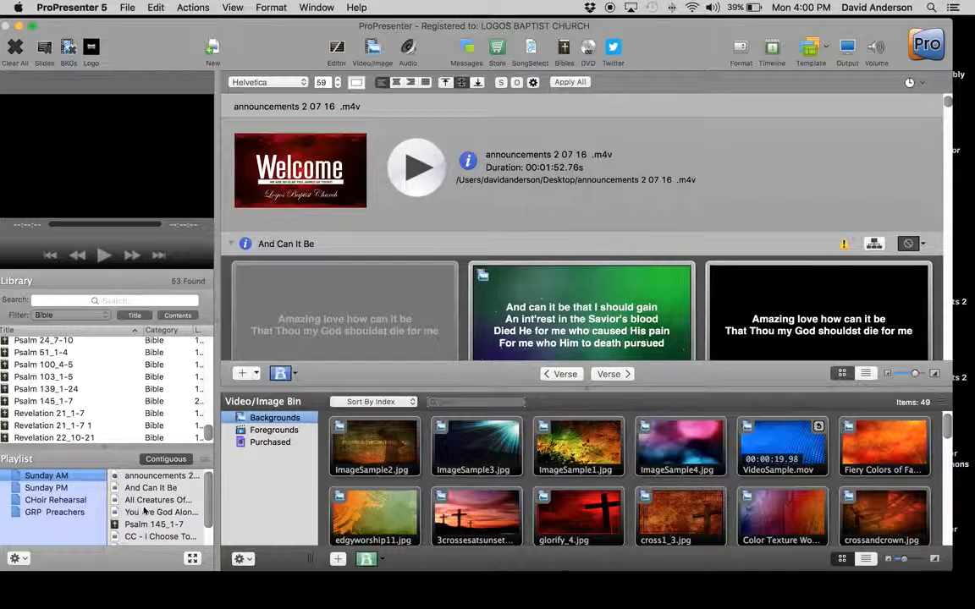
left_click(145, 522)
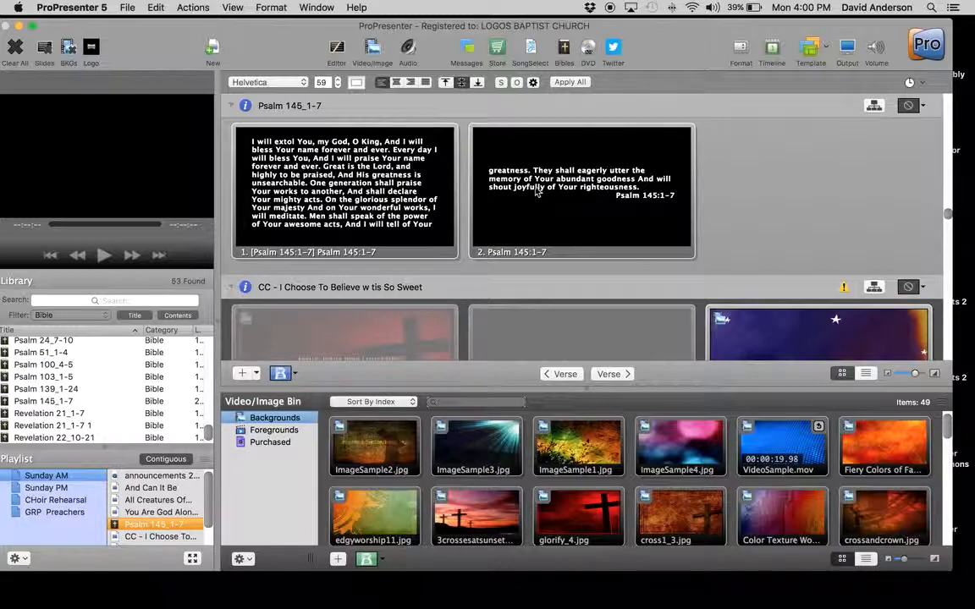
Step: Preview the You Are God Alone and And Can It Be slides in the playlist, and return to Psalm 145_1-7
left_click(131, 512)
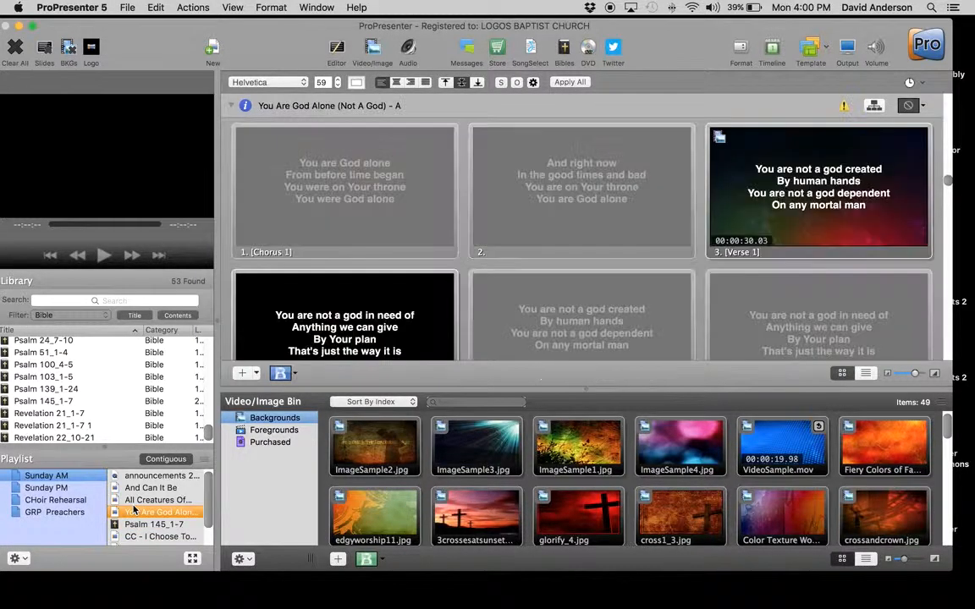
left_click(144, 499)
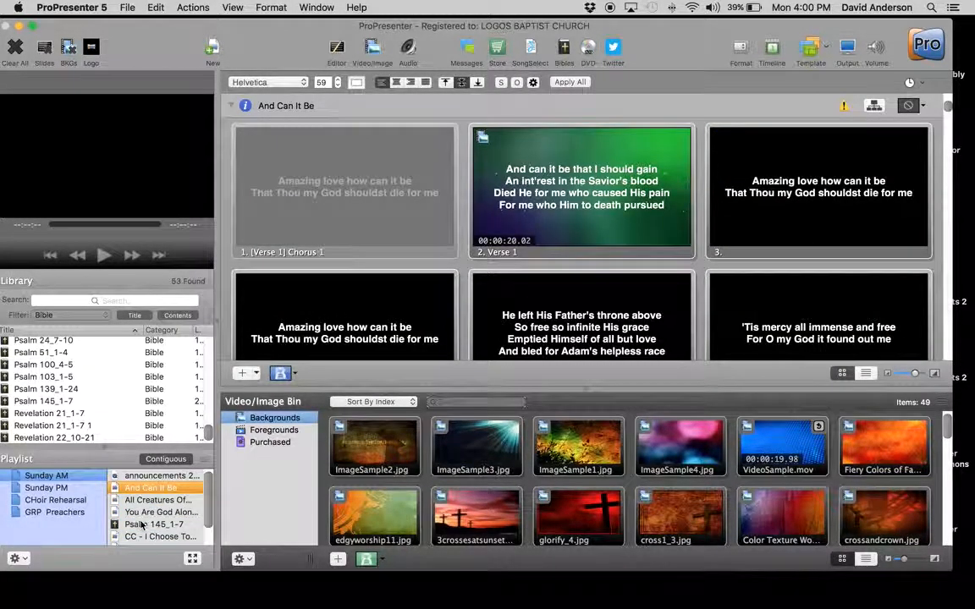
left_click(140, 525)
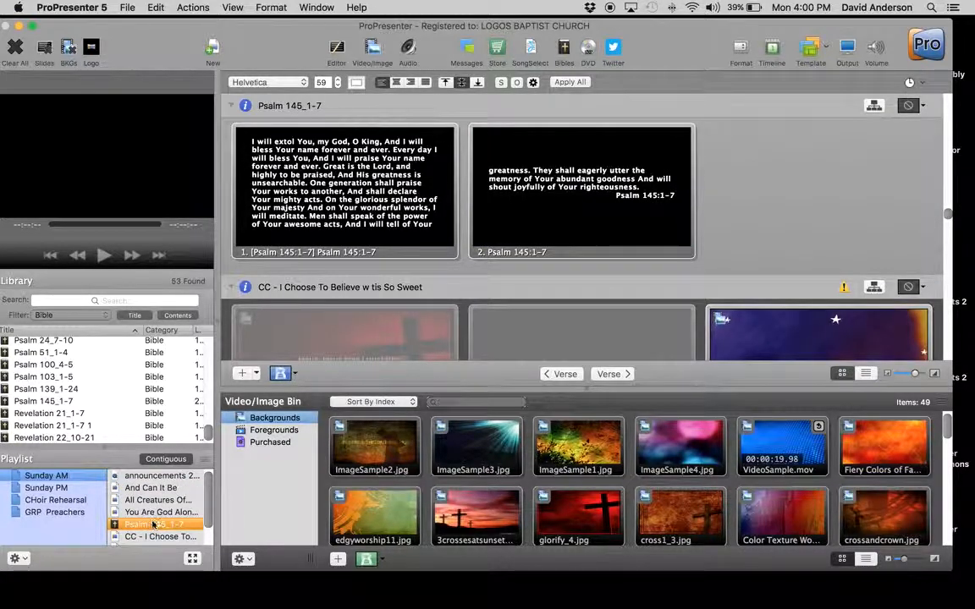
Step: Open Psalm 145_1-7 in the slide editor and review how the passage is split across its two slides
left_click(337, 49)
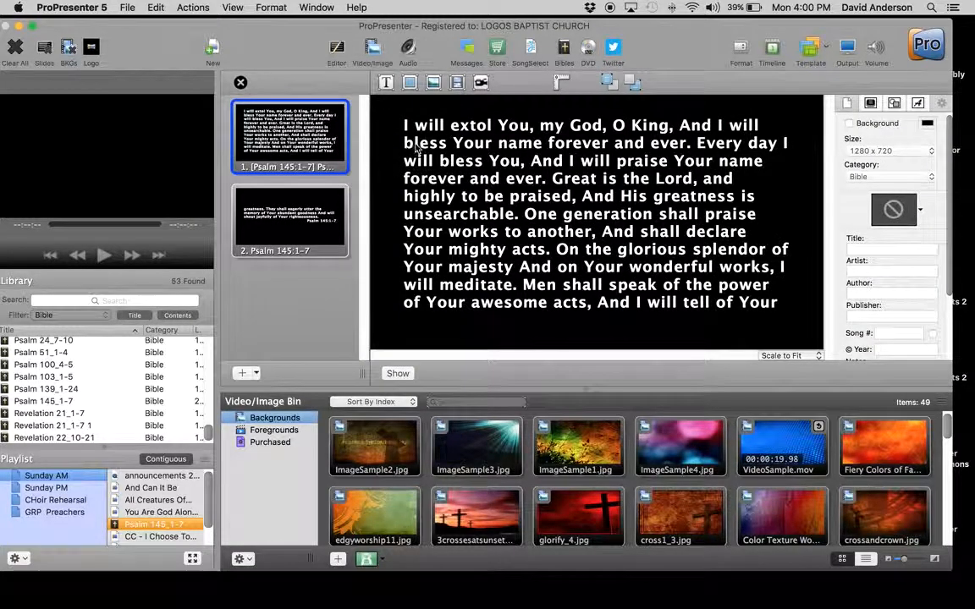
left_click(502, 293)
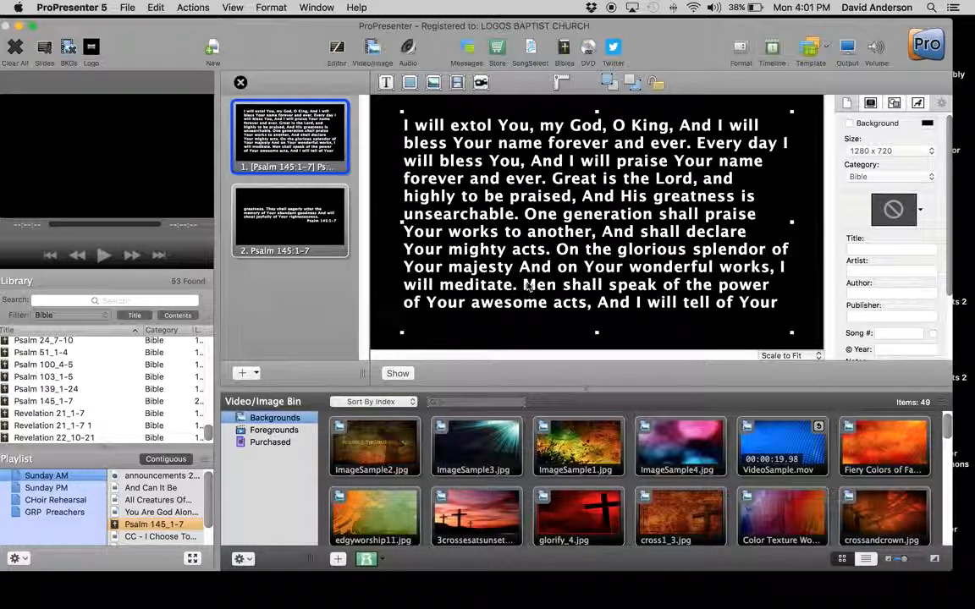
left_click(295, 222)
left_click(315, 135)
left_click(298, 214)
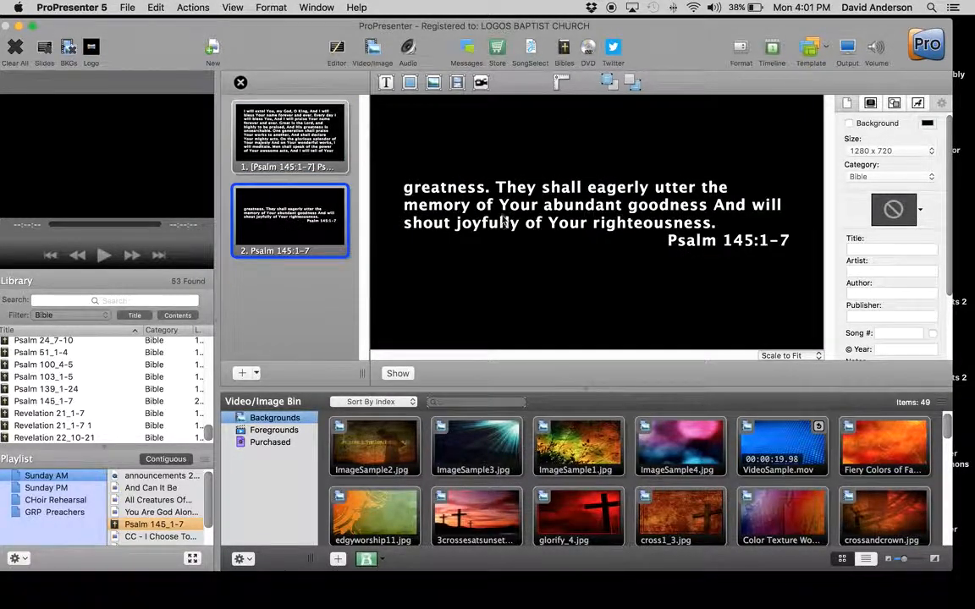
left_click(248, 121)
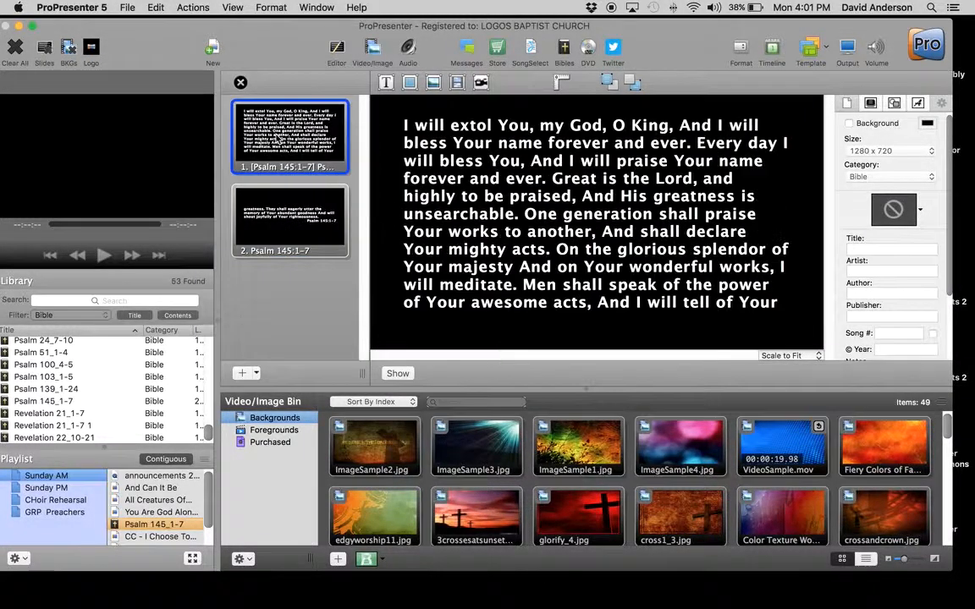
Step: Move the text from "Men shall speak" onward from the first slide to the start of the second, and close the slide editor
double_click(555, 234)
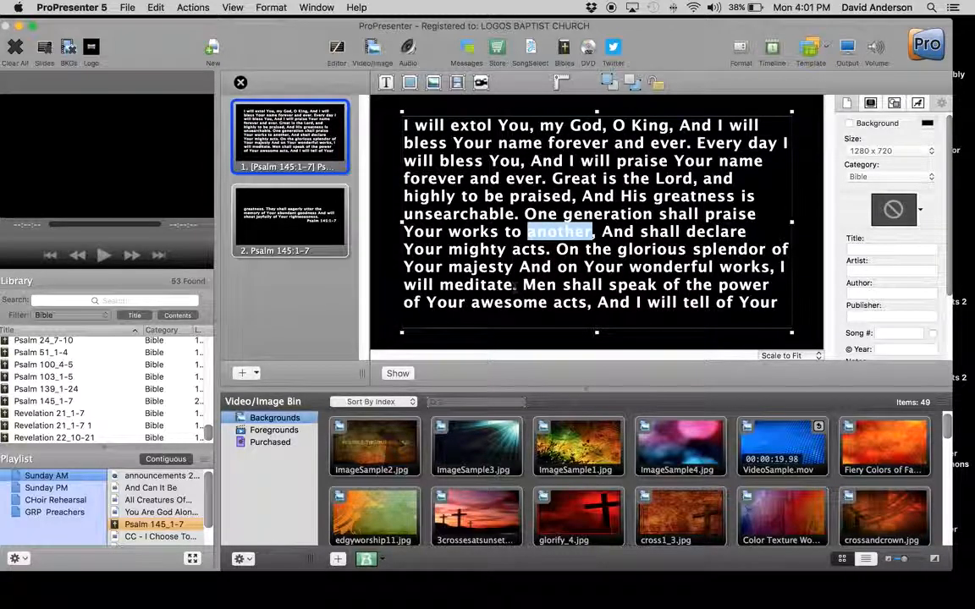
left_click(523, 288)
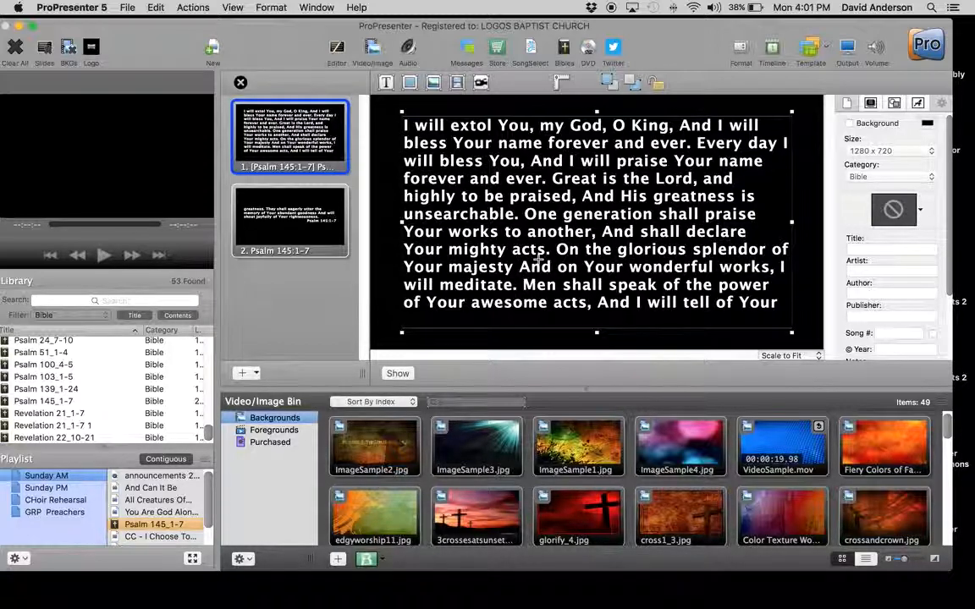
key("ctrl+Return")
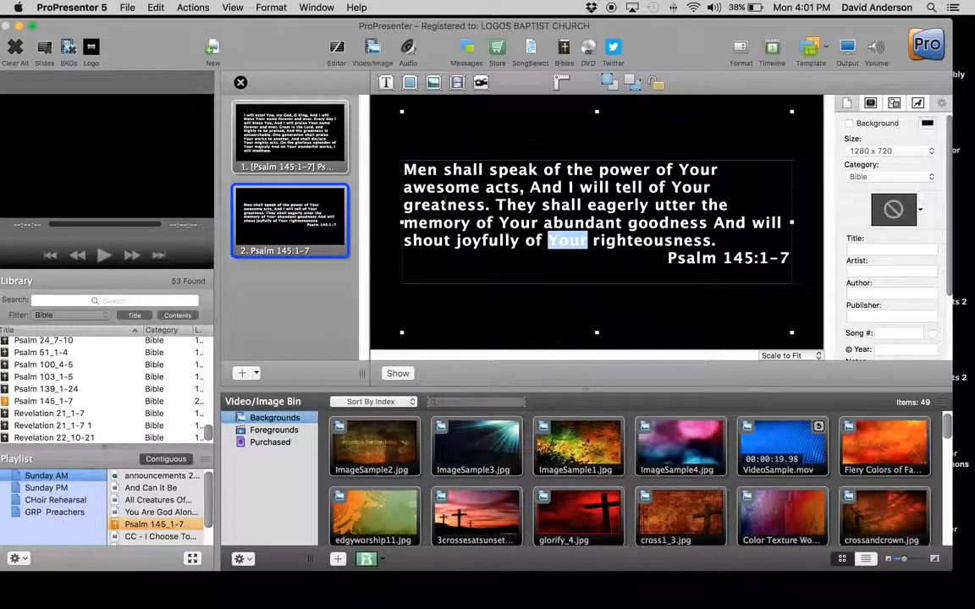
left_click(296, 131)
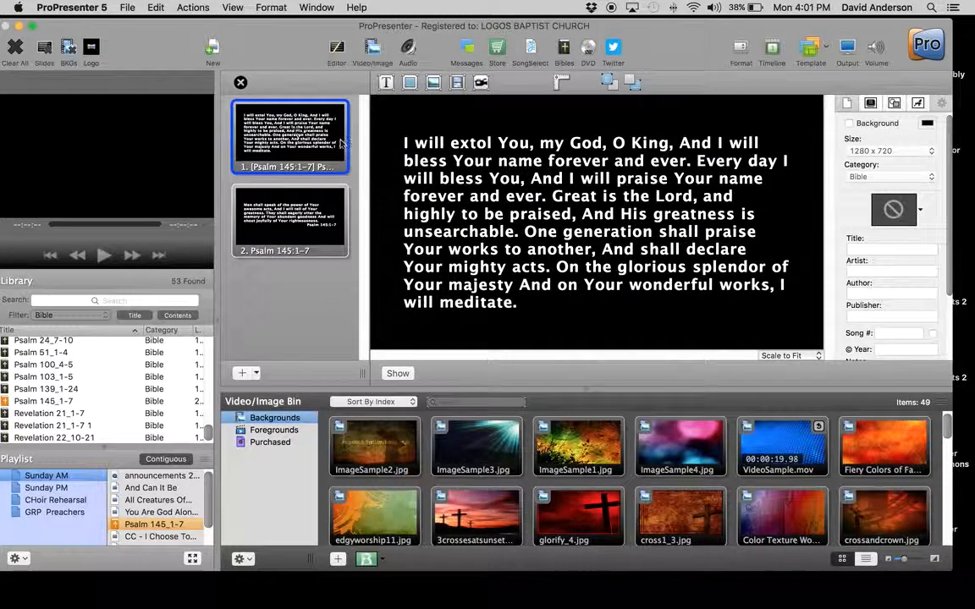
left_click(518, 310)
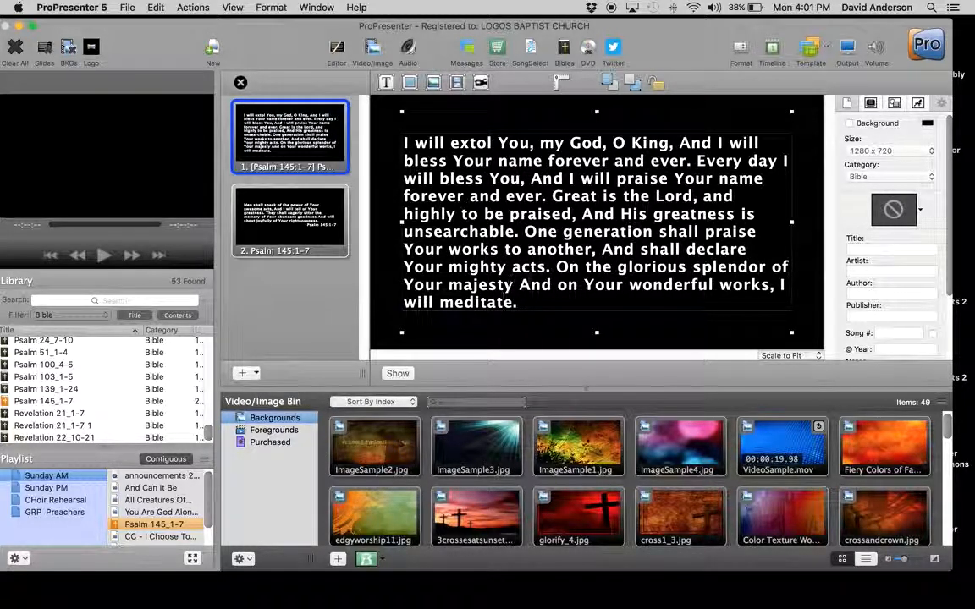
left_click(319, 223)
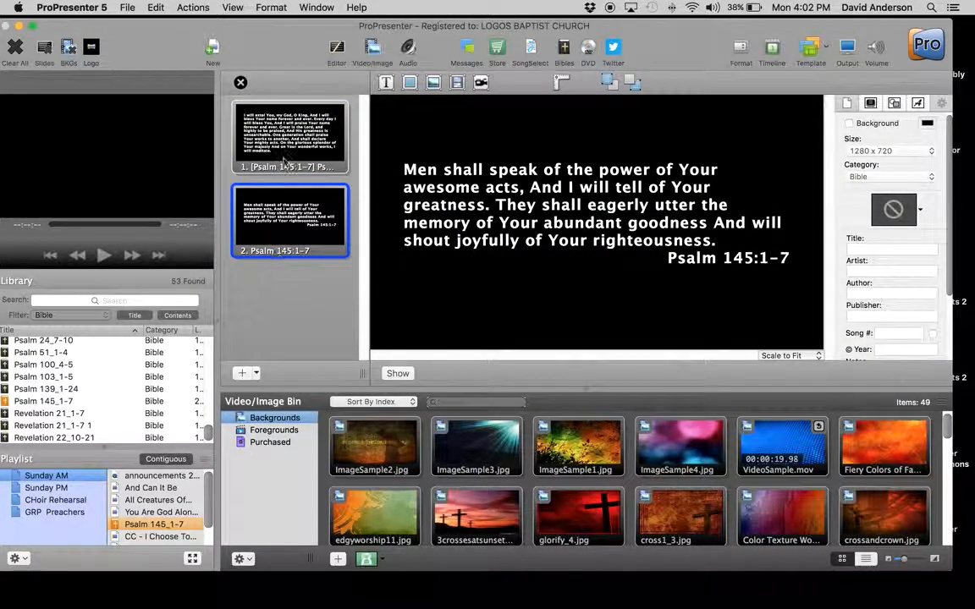
left_click(241, 82)
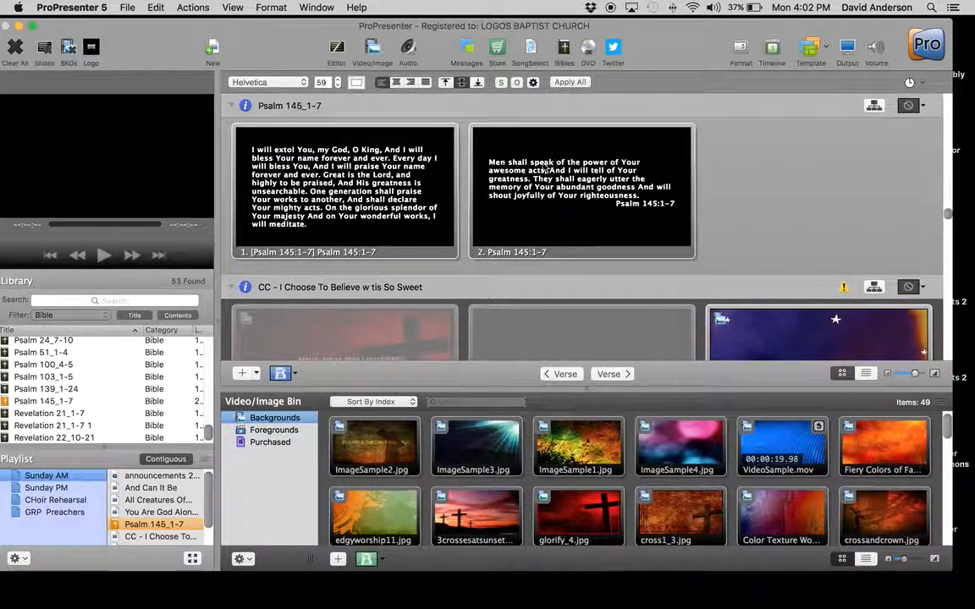
Step: Remove the empty line below the Psalm 145:1-7 reference on the second slide using Quick Edit
right_click(522, 166)
left_click(535, 172)
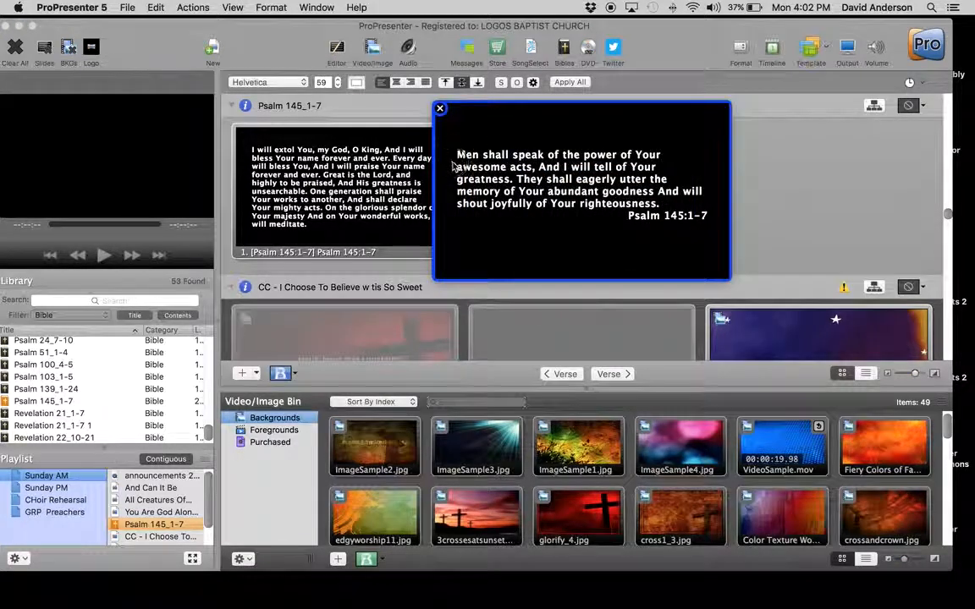
left_click(468, 160)
left_click(466, 155)
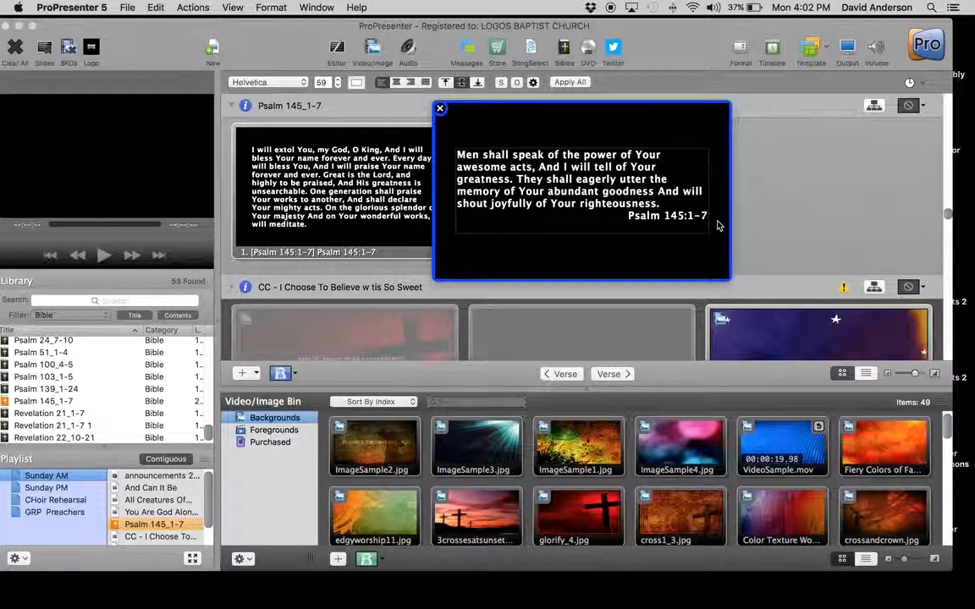
key("Return")
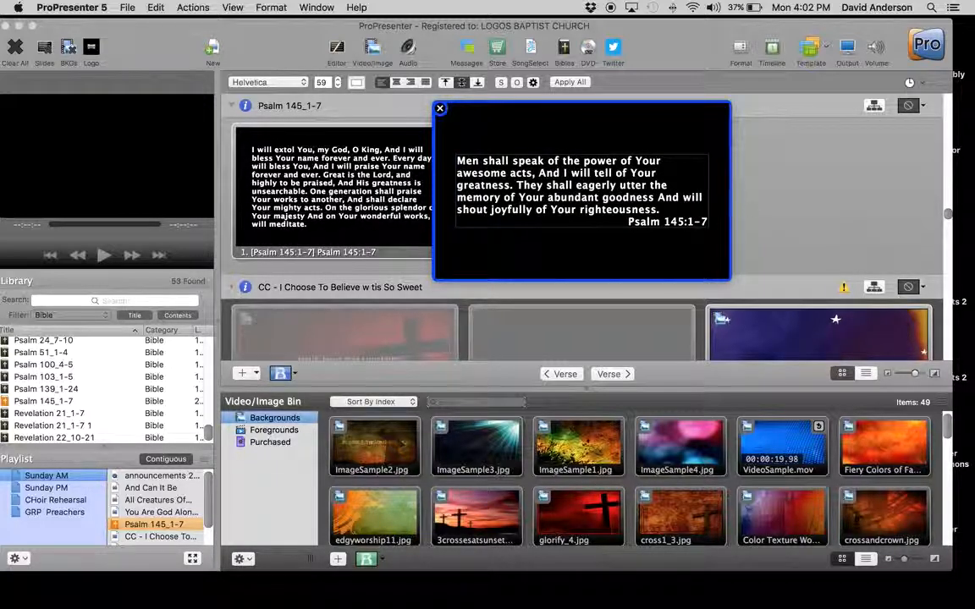
left_click(440, 109)
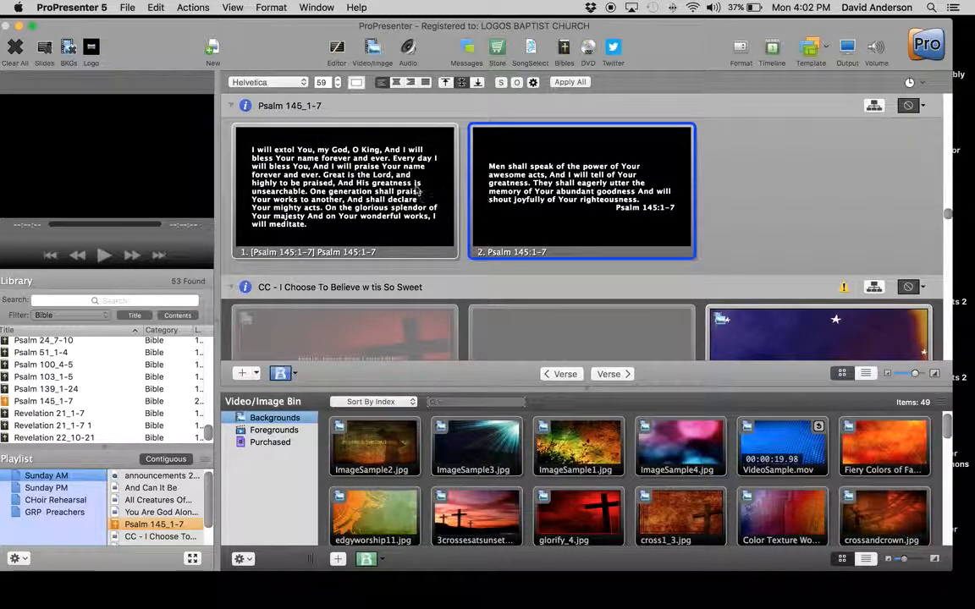
Step: Check the text of the first Psalm 145_1-7 slide in Quick Edit without changing it
right_click(308, 182)
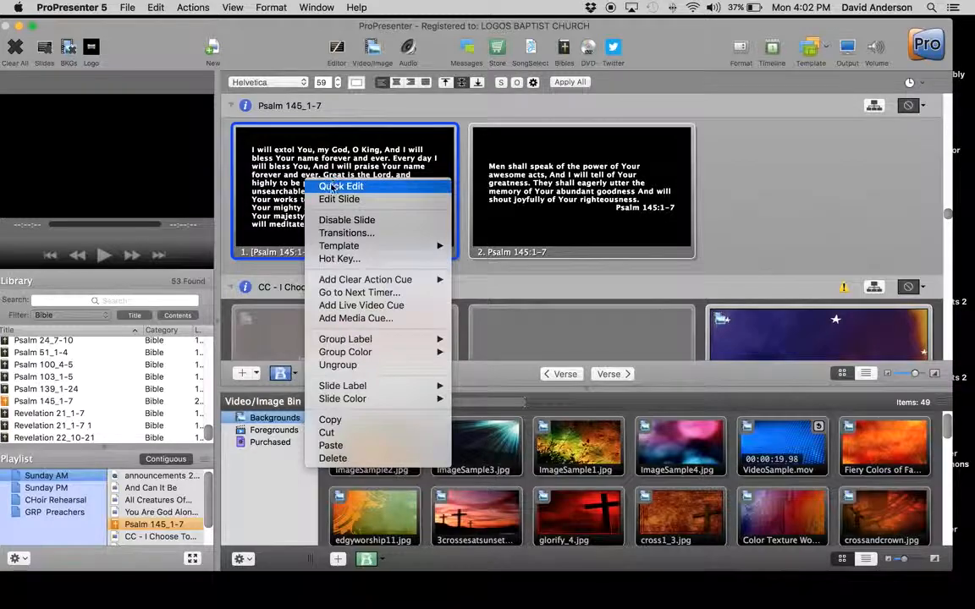
left_click(334, 185)
key("super+a")
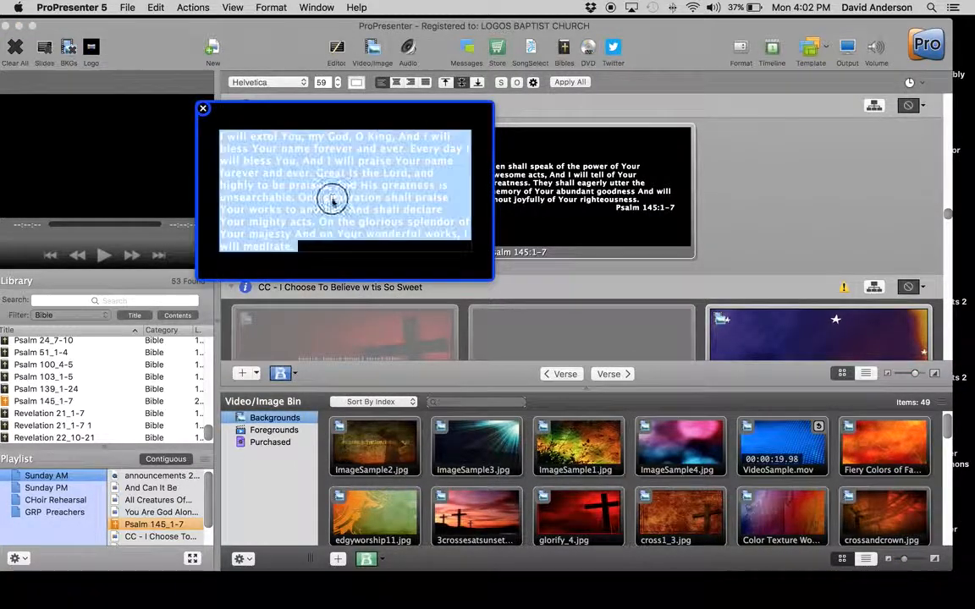
left_click(204, 110)
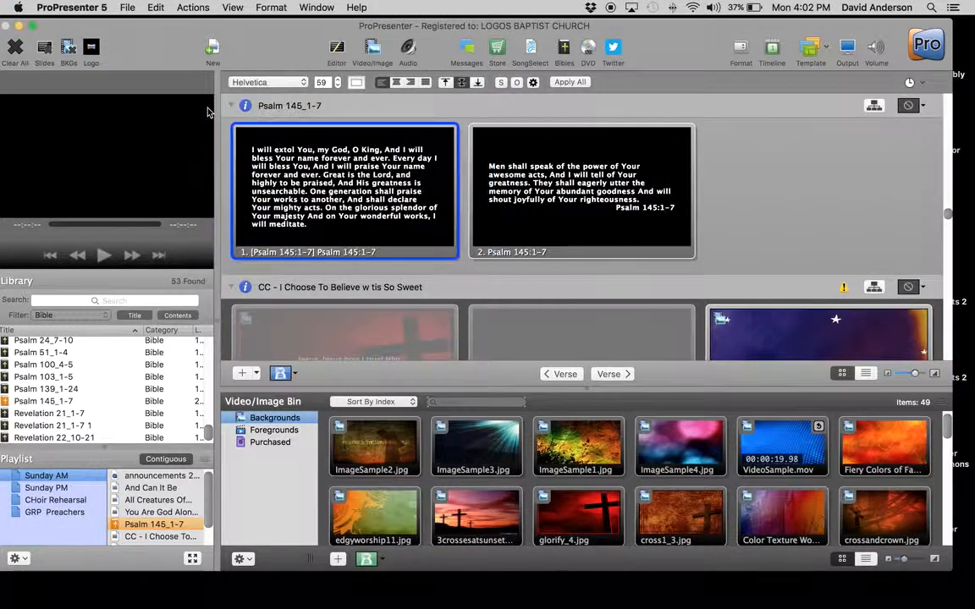
Step: Review every item of the Sunday AM playlist in order, from the announcements video through Preaching - Logos 2-7-16 to Majesty
left_click(149, 488)
left_click(152, 476)
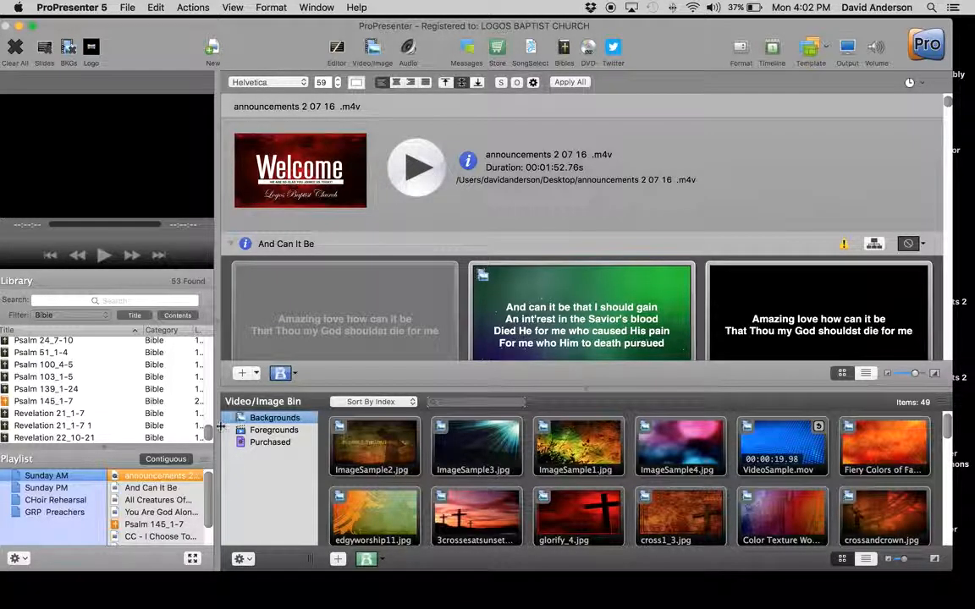
left_click(151, 488)
left_click(160, 502)
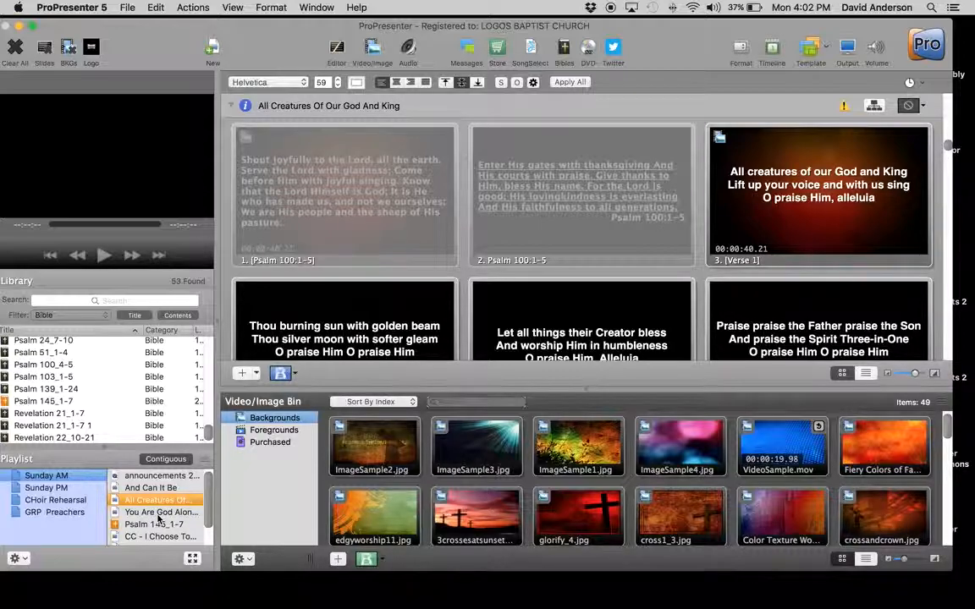
left_click(157, 514)
left_click(154, 525)
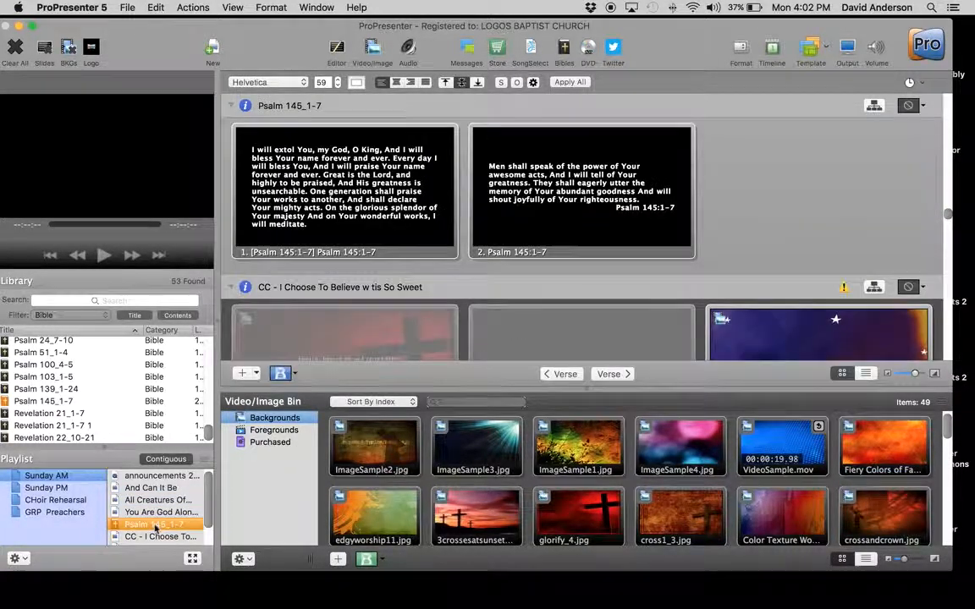
left_click(154, 537)
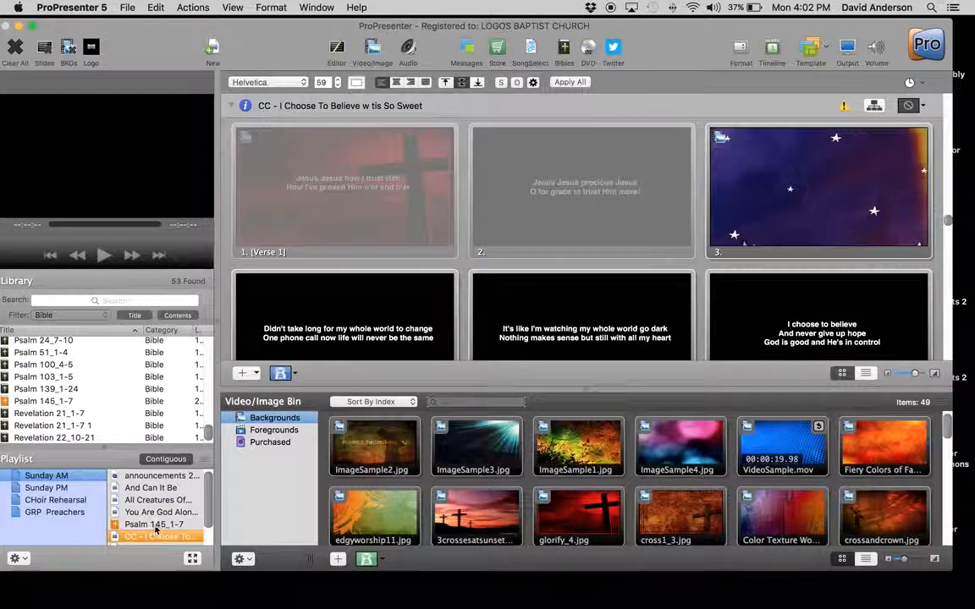
scroll(156, 527, "down", 2)
left_click(156, 526)
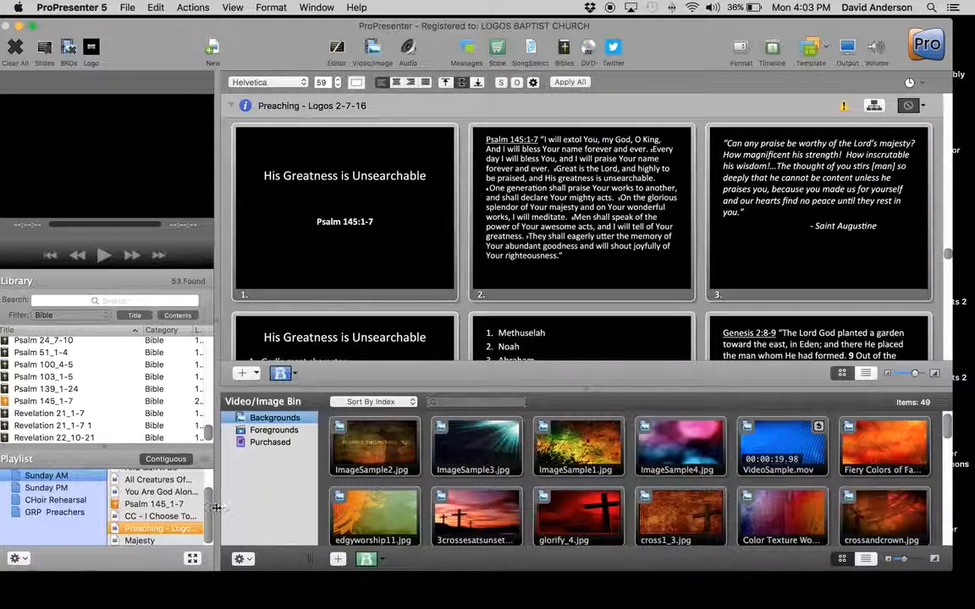
left_click(169, 538)
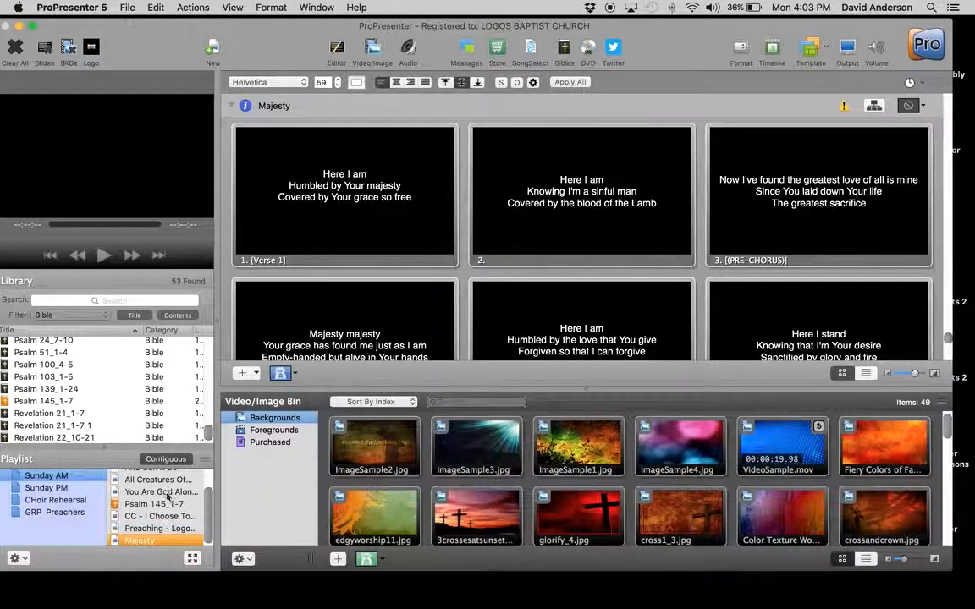
scroll(165, 483, "up", 1)
scroll(166, 482, "up", 1)
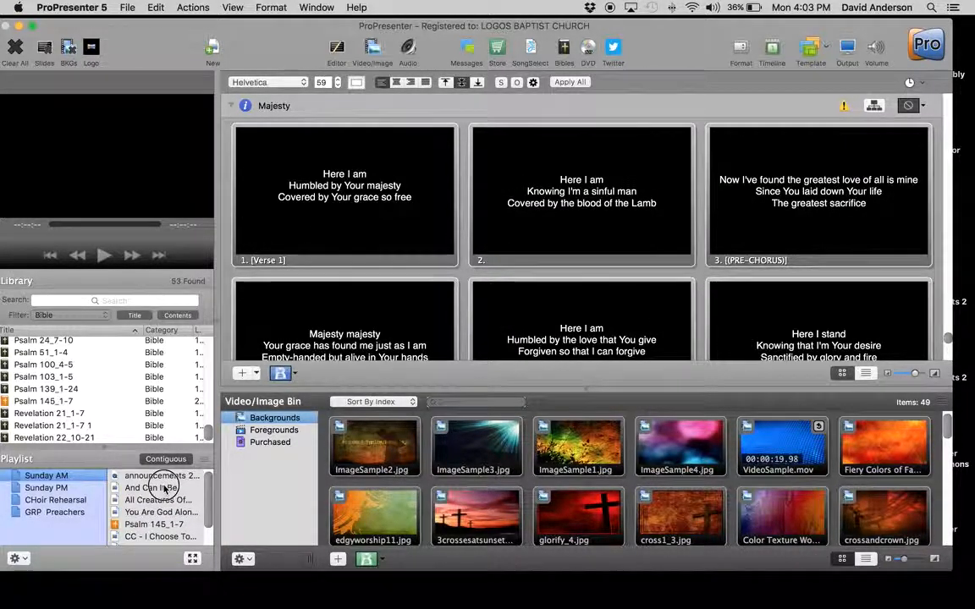
Step: Enable the disabled Chorus 1 slide at the start of And Can It Be, and disable it again
left_click(167, 489)
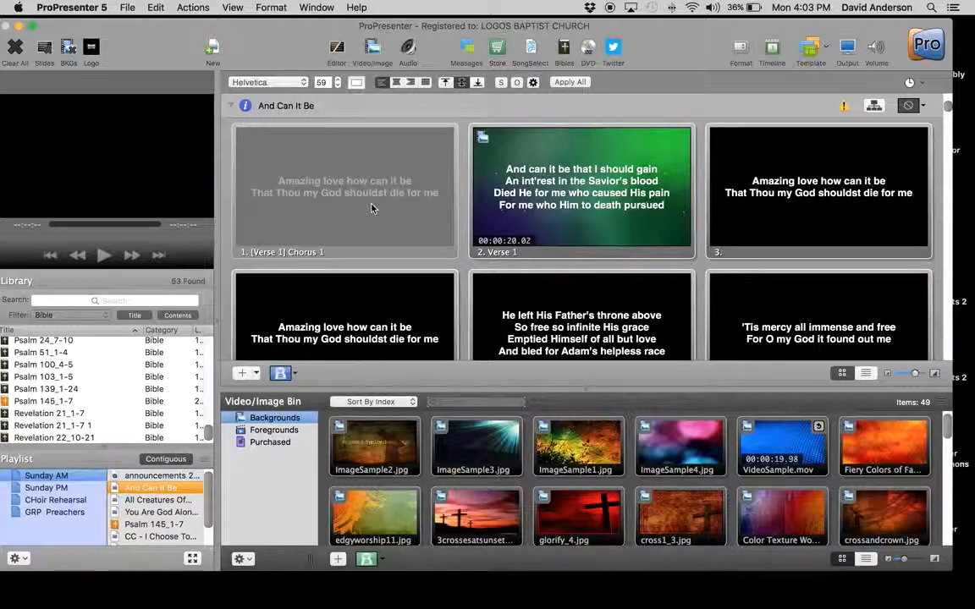
scroll(433, 191, "up", 3)
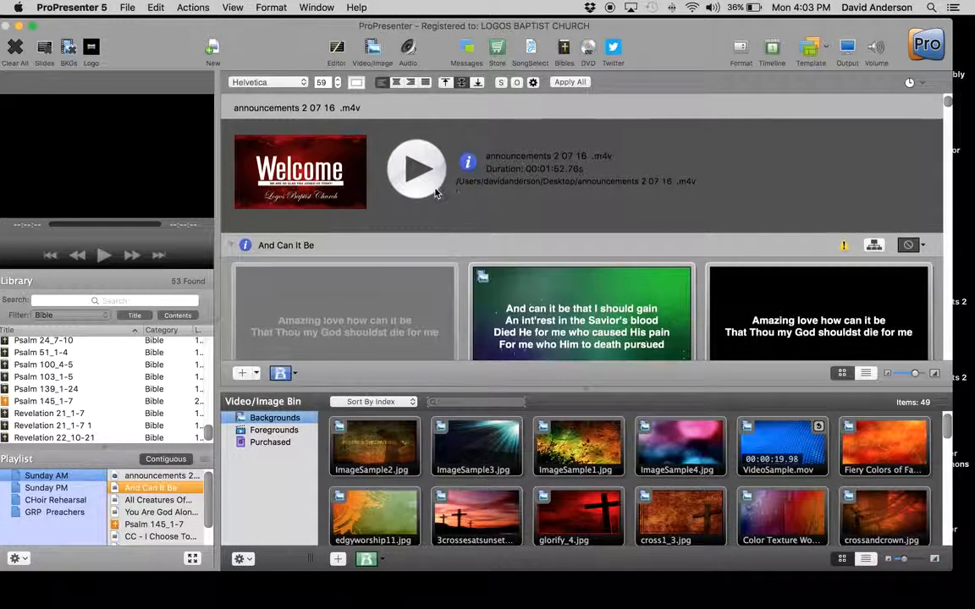
left_click(378, 310)
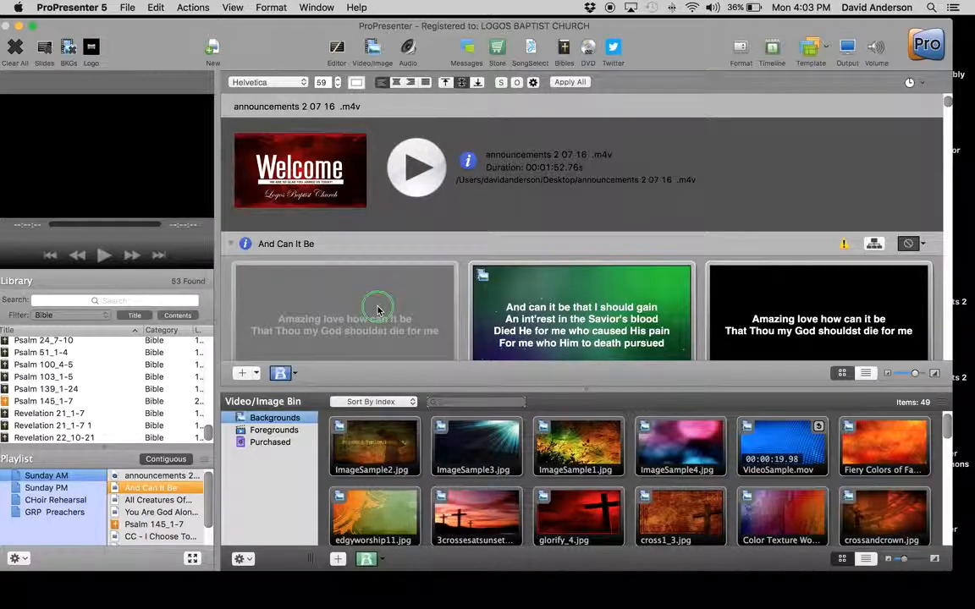
right_click(378, 310)
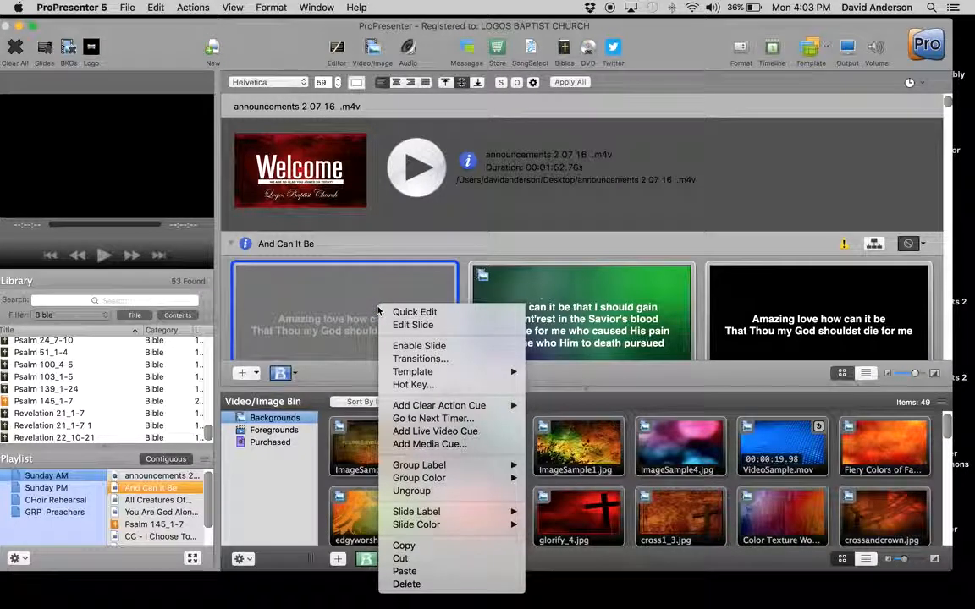
left_click(412, 346)
scroll(412, 353, "down", 5)
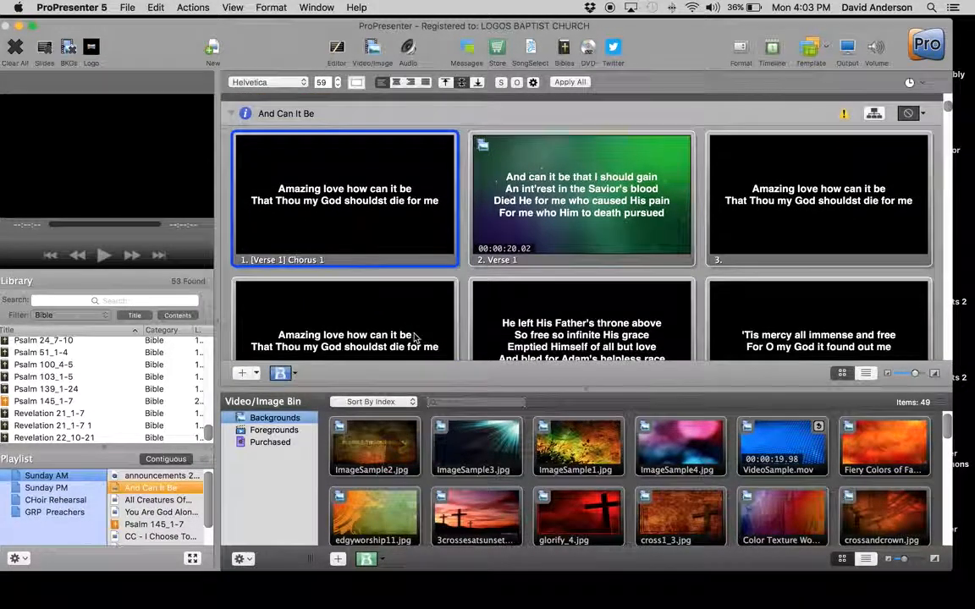
right_click(379, 222)
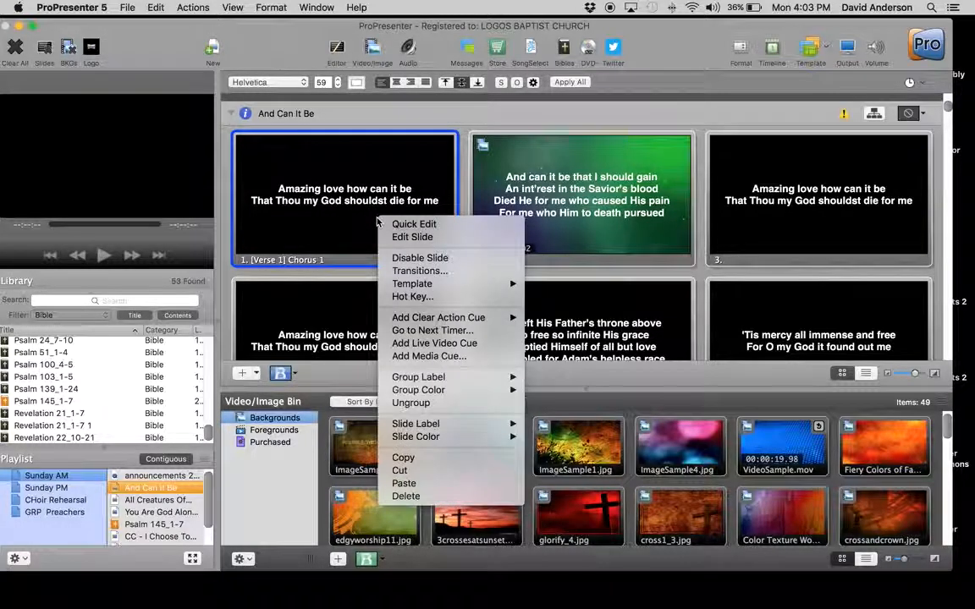
left_click(398, 255)
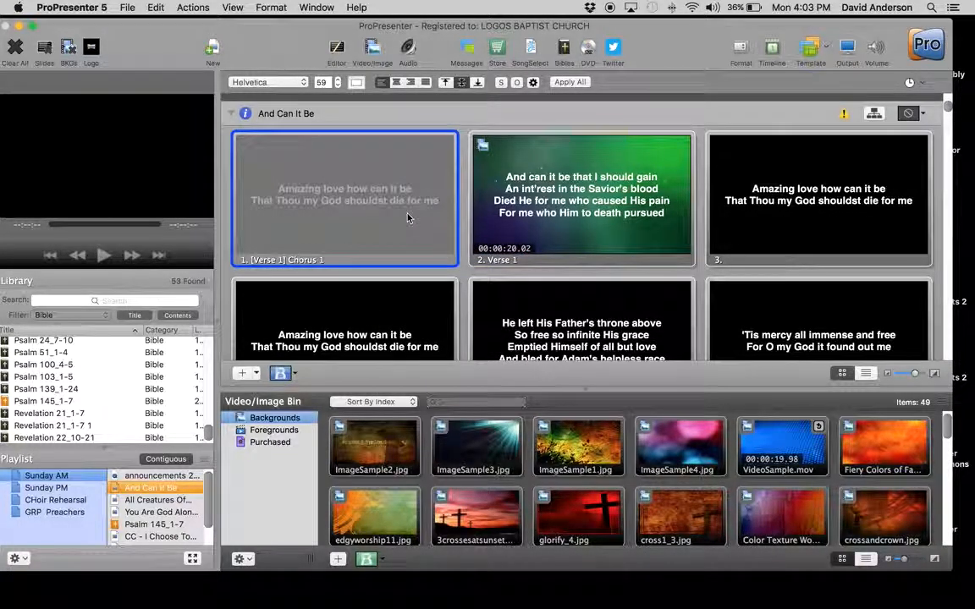